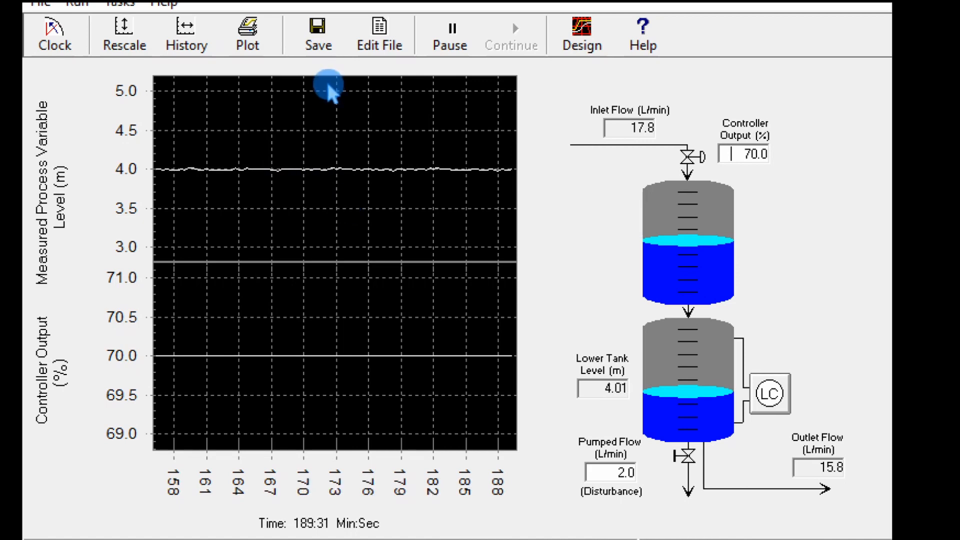
Step: Start saving the live simulation data to a file named GDP26Sep in the 2020 folder
{"action": "left_click", "coordinate": [318, 50]}
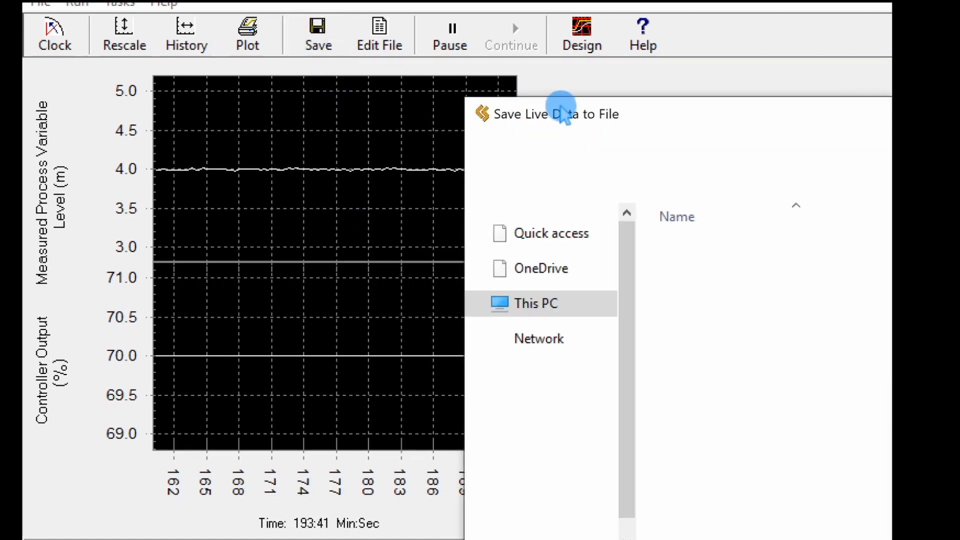
{"action": "left_click_drag", "start_coordinate": [676, 120], "coordinate": [247, 3]}
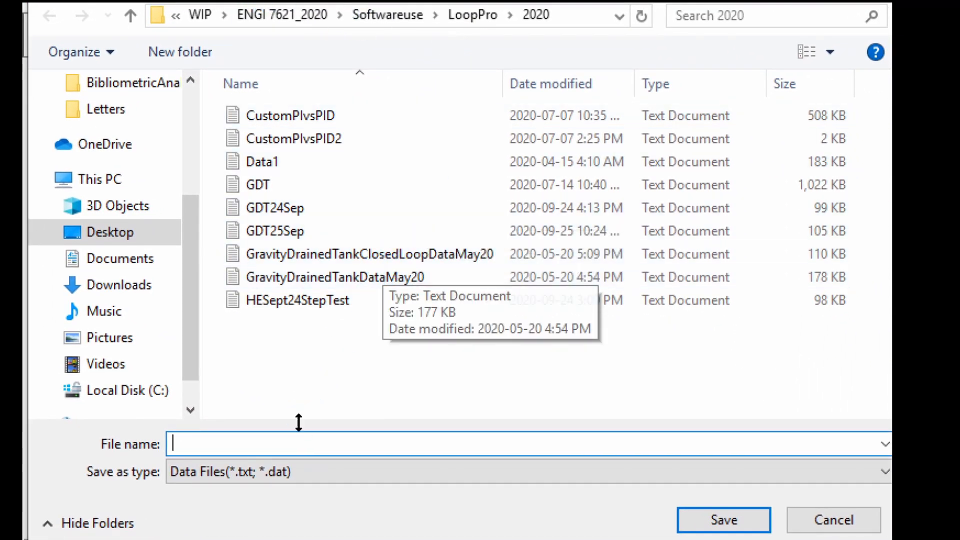
{"action": "type", "text": "GDP26Sep"}
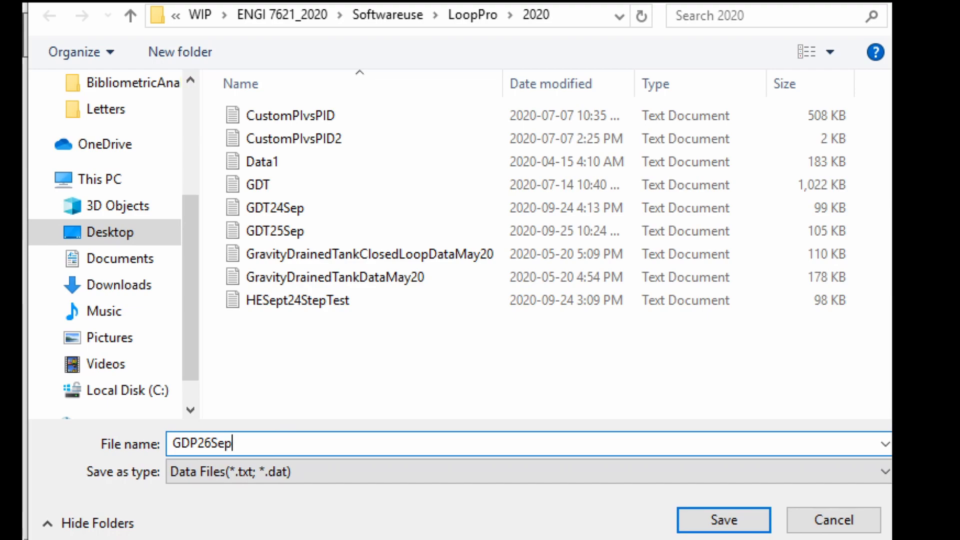
{"action": "left_click", "coordinate": [707, 520]}
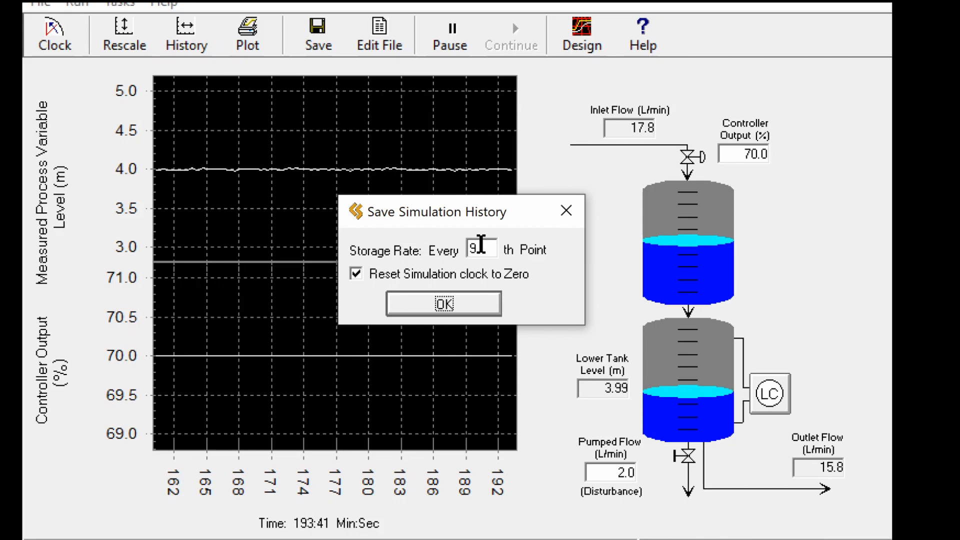
Step: Set the storage rate to every 1 point and begin recording with the simulation clock reset to zero
{"action": "left_click_drag", "start_coordinate": [481, 244], "coordinate": [471, 244]}
{"action": "type", "text": "1"}
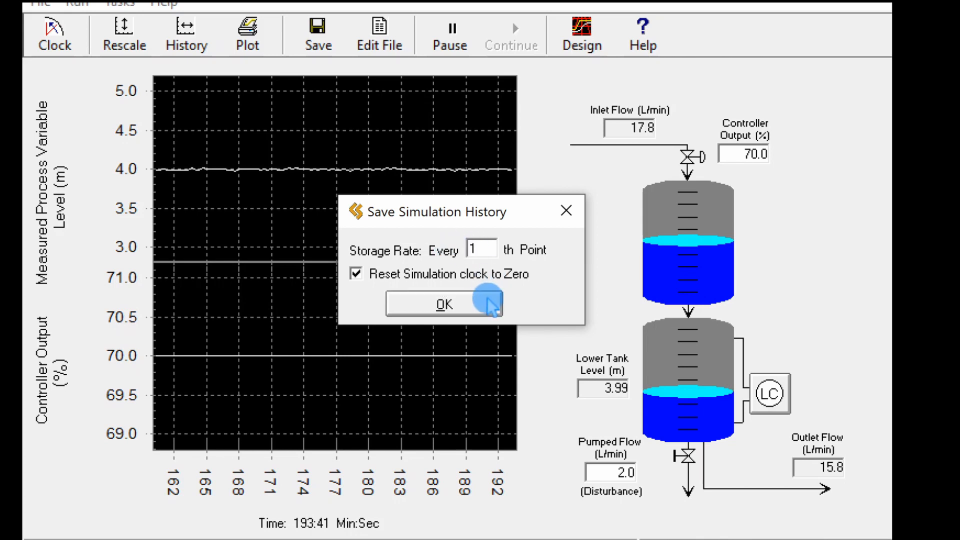
{"action": "left_click", "coordinate": [480, 302]}
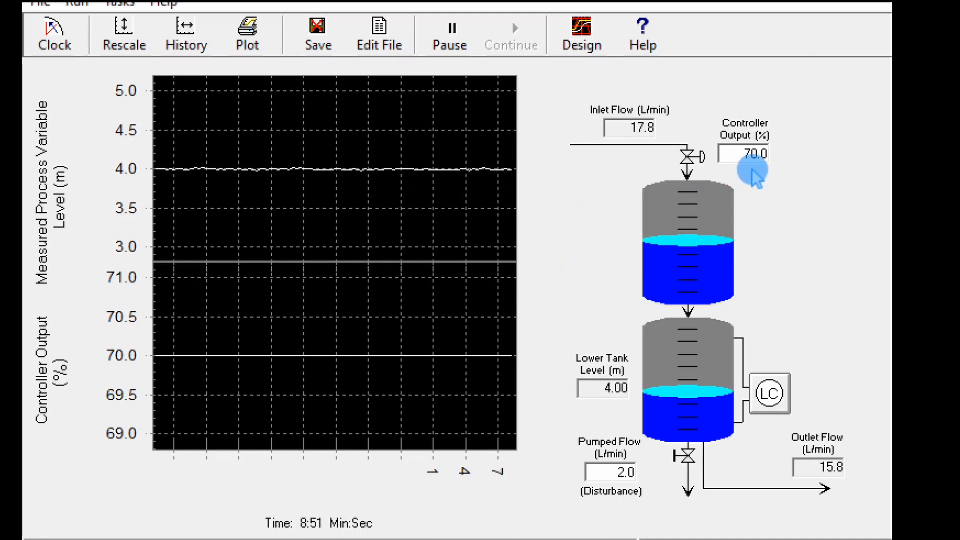
Step: Lower the controller output to 60%, let the lower tank level settle, and return the output to 70%
{"action": "left_click_drag", "start_coordinate": [744, 159], "coordinate": [777, 158]}
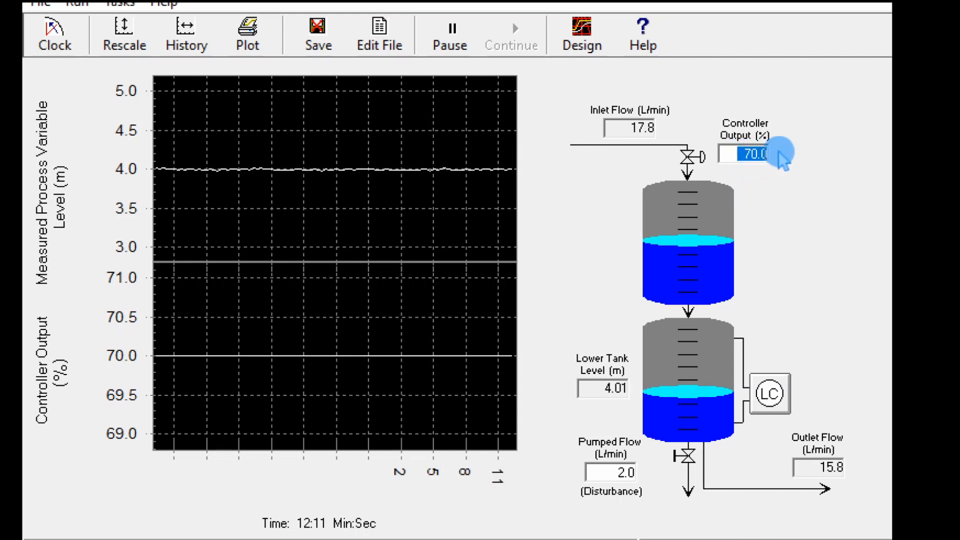
{"action": "type", "text": "0"}
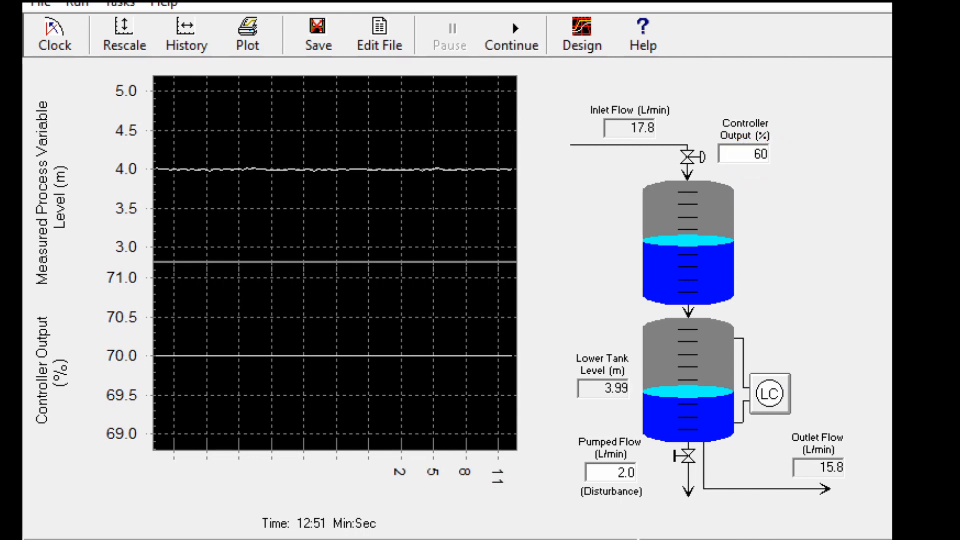
{"action": "key", "text": "Return"}
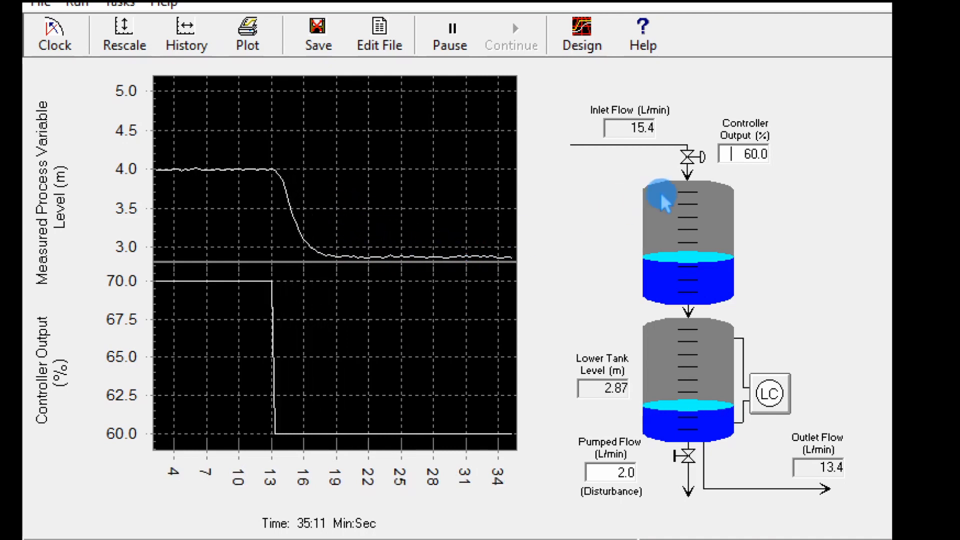
{"action": "left_click", "coordinate": [775, 151]}
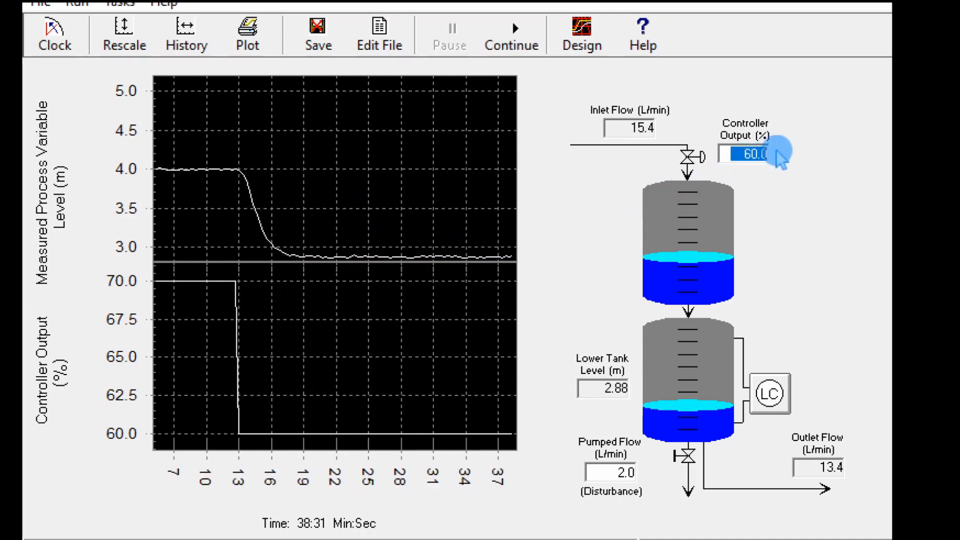
{"action": "type", "text": "70"}
{"action": "key", "text": "Return"}
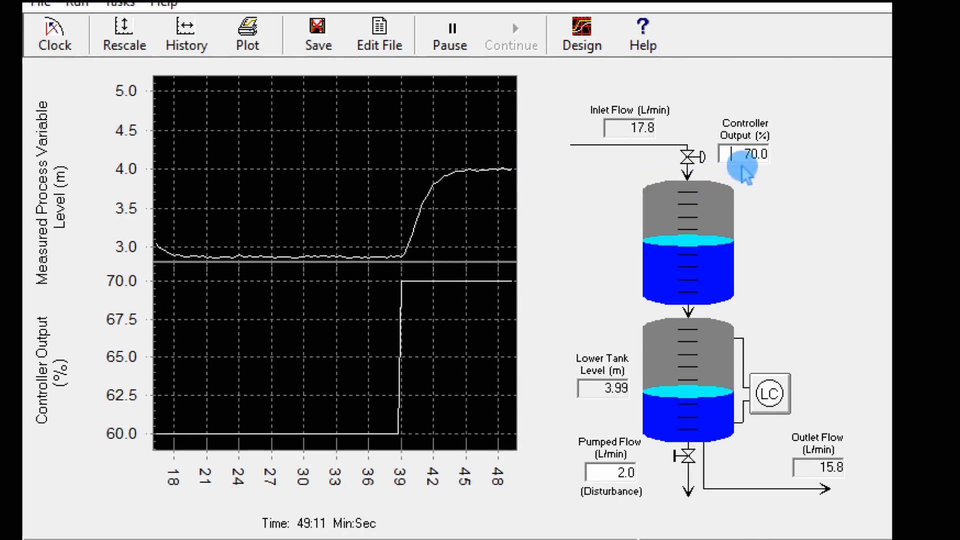
Step: Raise the controller output to 80%, let the lower tank level settle, and return the output to 70%
{"action": "left_click_drag", "start_coordinate": [739, 155], "coordinate": [779, 141]}
{"action": "type", "text": "80"}
{"action": "key", "text": "Return"}
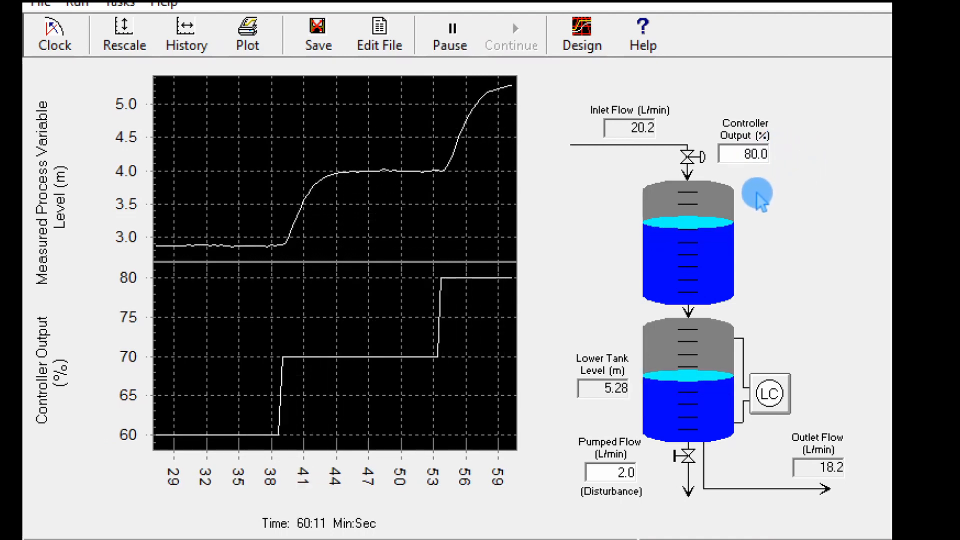
{"action": "left_click", "coordinate": [740, 156]}
{"action": "type", "text": "70"}
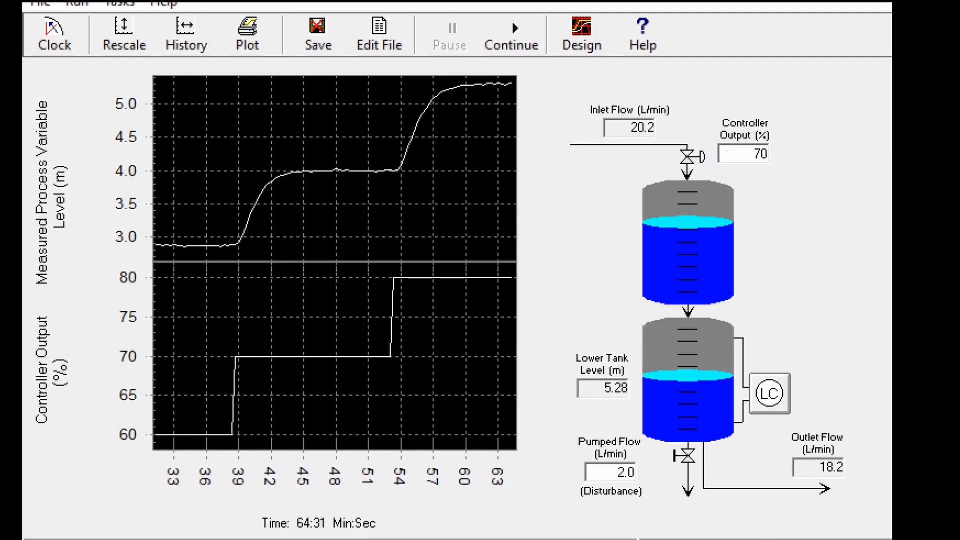
{"action": "key", "text": "Return"}
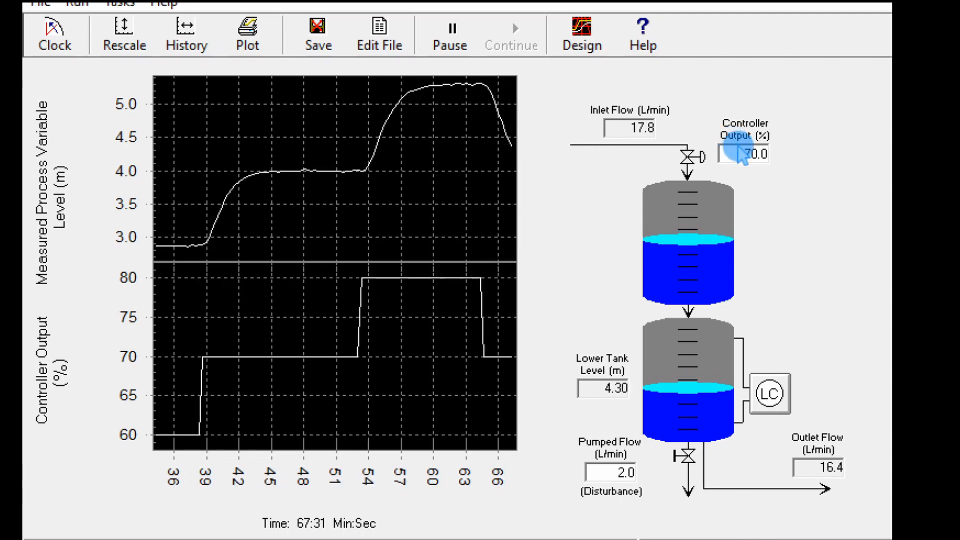
Step: Extend the strip chart's history to show the whole step test and stop saving live data
{"action": "left_click", "coordinate": [190, 39]}
{"action": "left_click", "coordinate": [238, 106]}
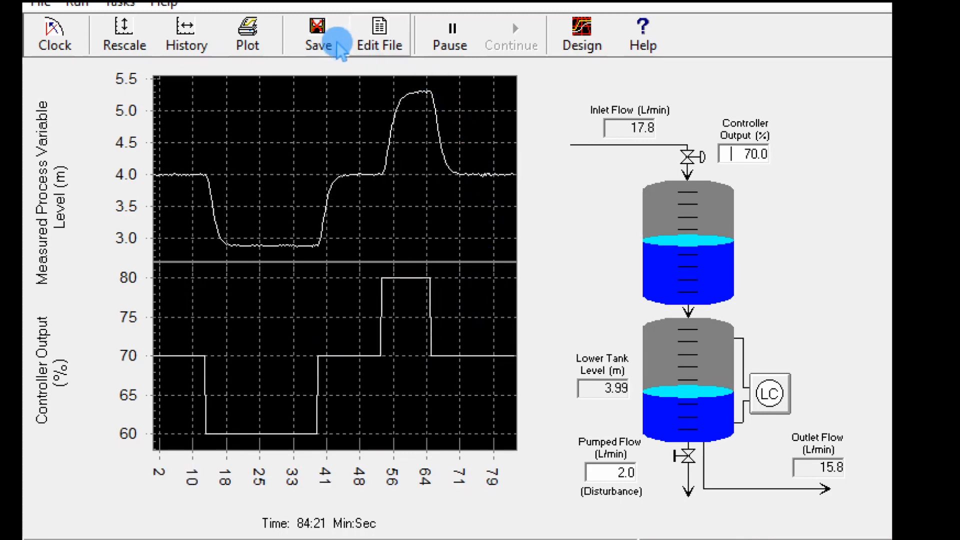
{"action": "left_click", "coordinate": [316, 28]}
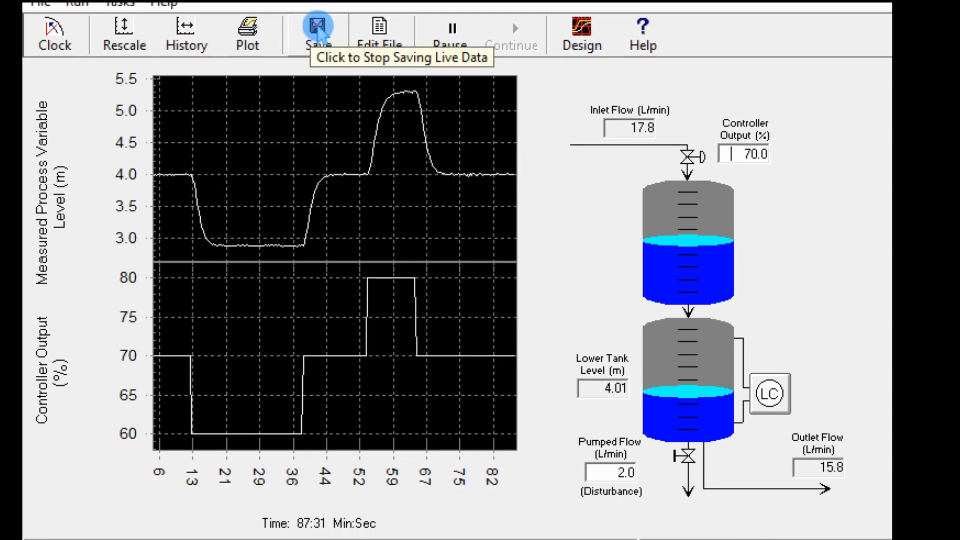
{"action": "left_click", "coordinate": [316, 28]}
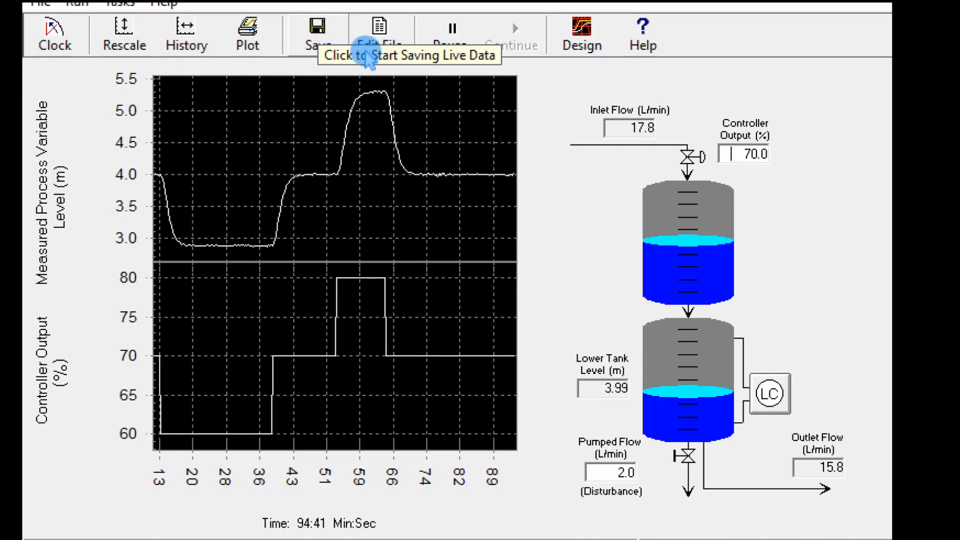
Step: Open GDP26Sep in the Design tools, importing the first 5000 rows and accepting the time units and column assignments
{"action": "left_click", "coordinate": [581, 40]}
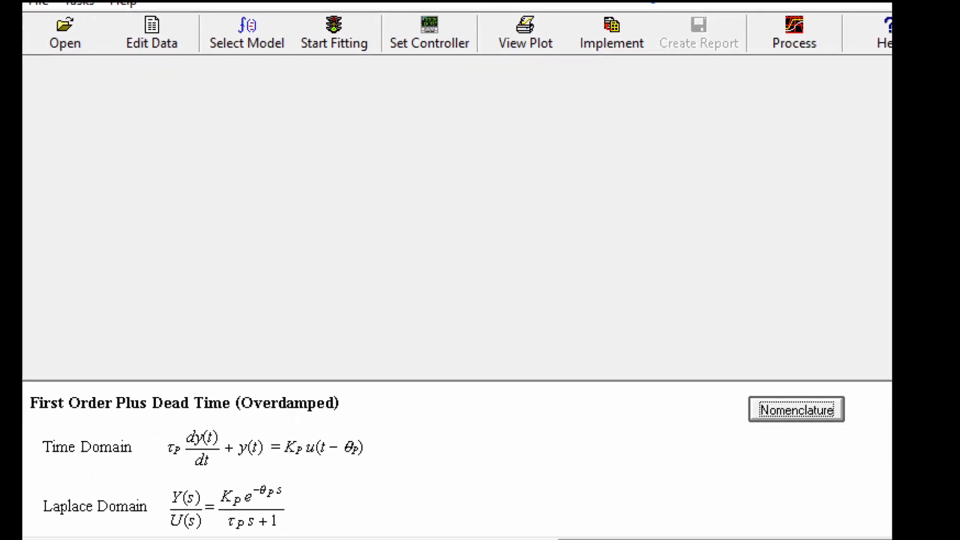
{"action": "left_click", "coordinate": [65, 28]}
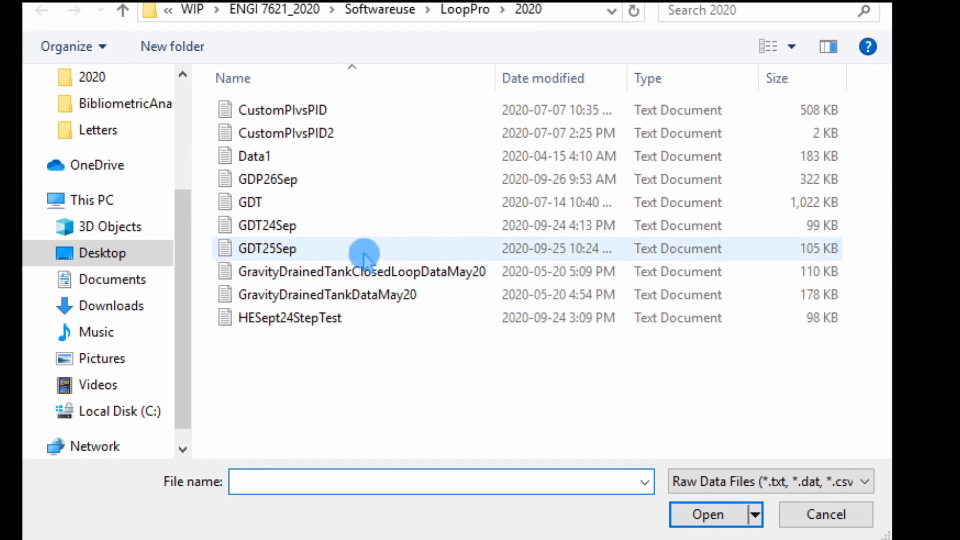
{"action": "left_click", "coordinate": [345, 181]}
{"action": "left_click", "coordinate": [709, 515]}
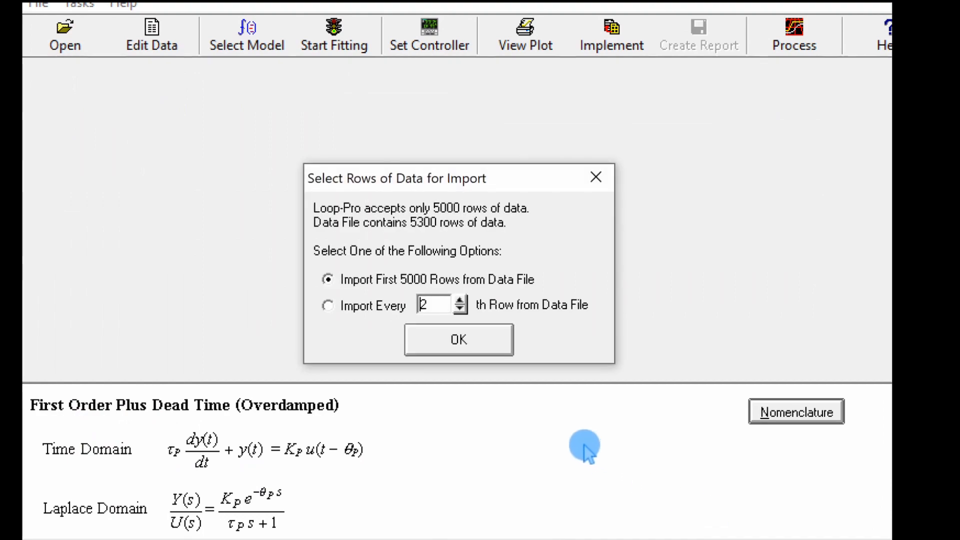
{"action": "left_click", "coordinate": [495, 348]}
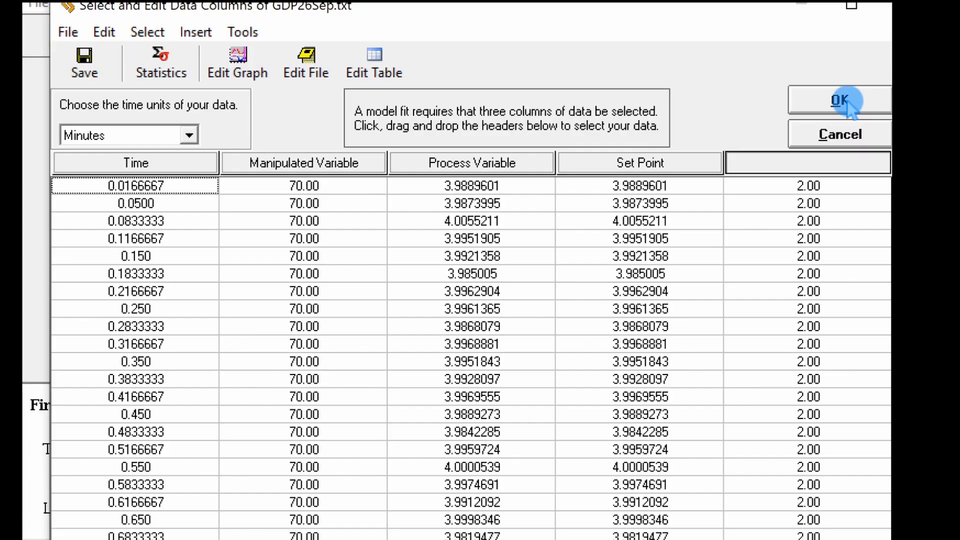
{"action": "left_click", "coordinate": [845, 103]}
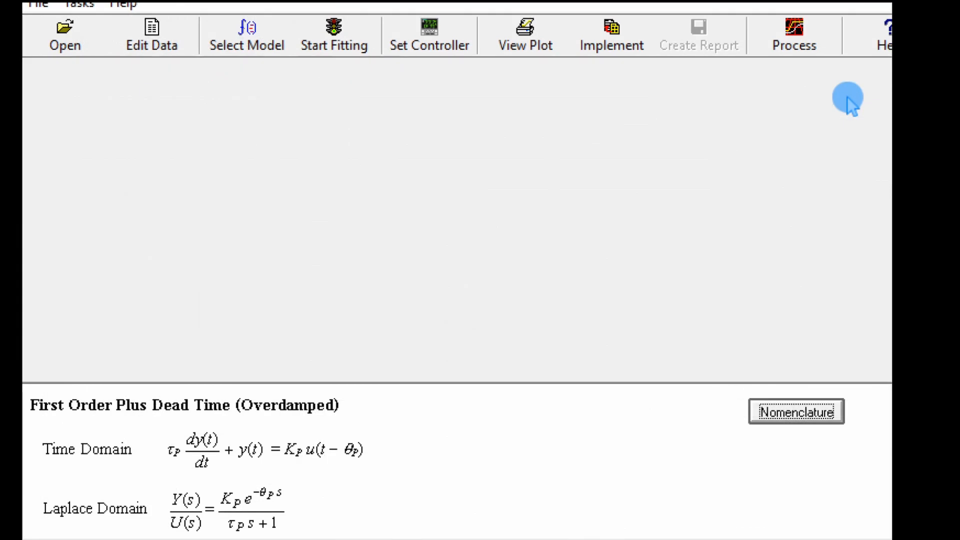
Step: Plot the imported data and export the plot to the clipboard as a metafile with no specific size
{"action": "left_click", "coordinate": [530, 29]}
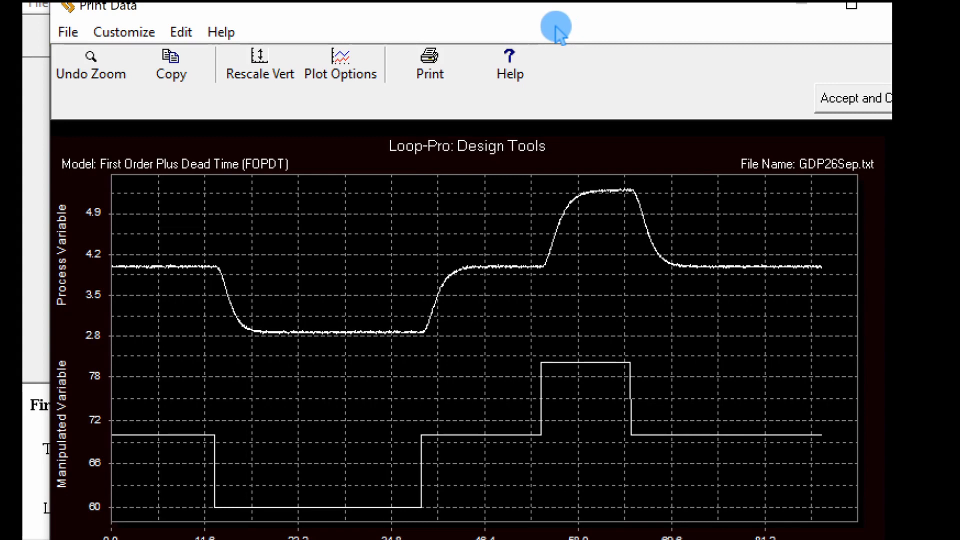
{"action": "left_click", "coordinate": [170, 59]}
{"action": "left_click", "coordinate": [326, 91]}
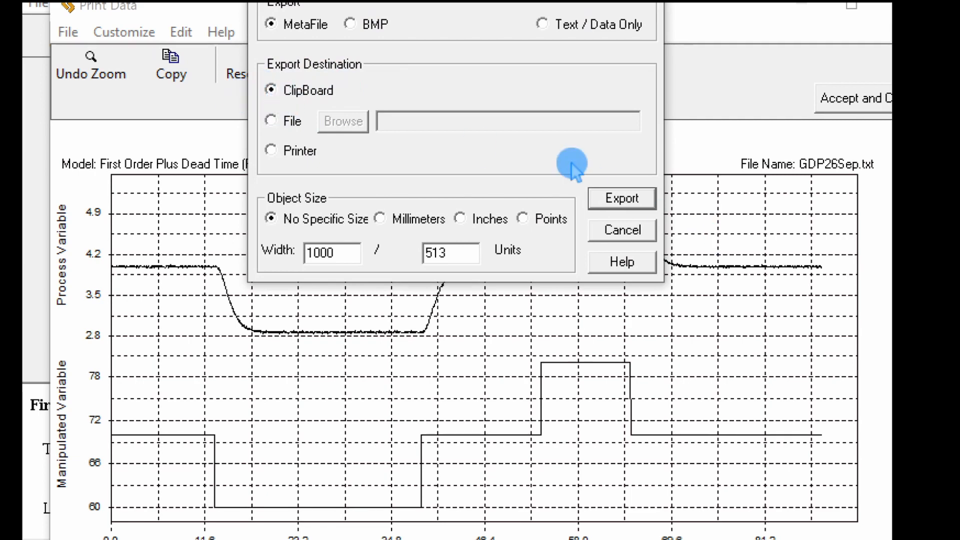
{"action": "left_click", "coordinate": [619, 199]}
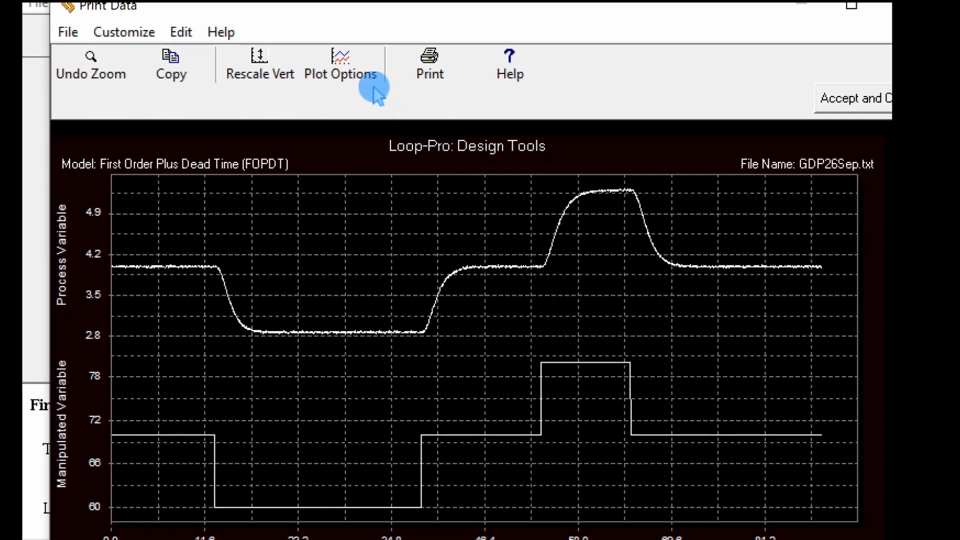
Step: Set the plot's viewing style to Monochrome and line type to Thick, and accept and close the plot
{"action": "left_click", "coordinate": [348, 75]}
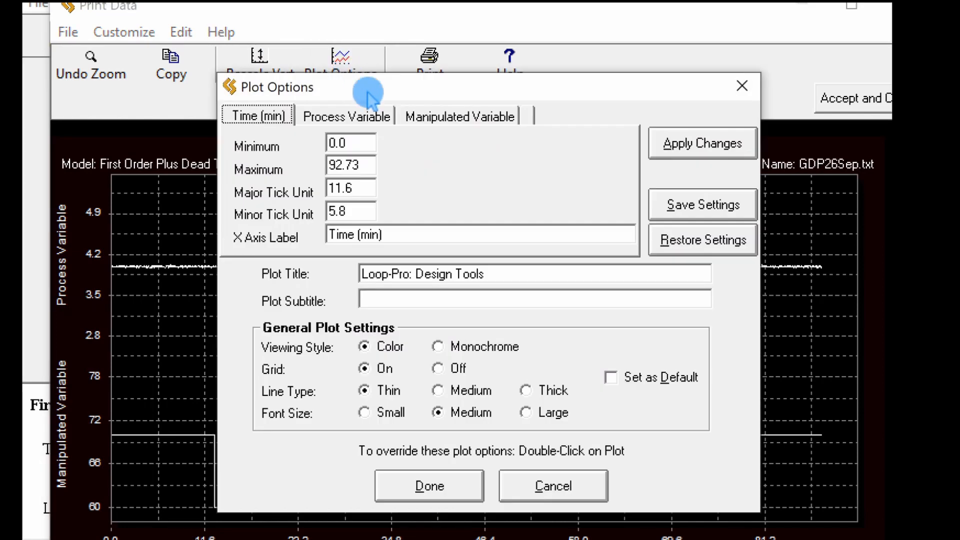
{"action": "left_click", "coordinate": [440, 347]}
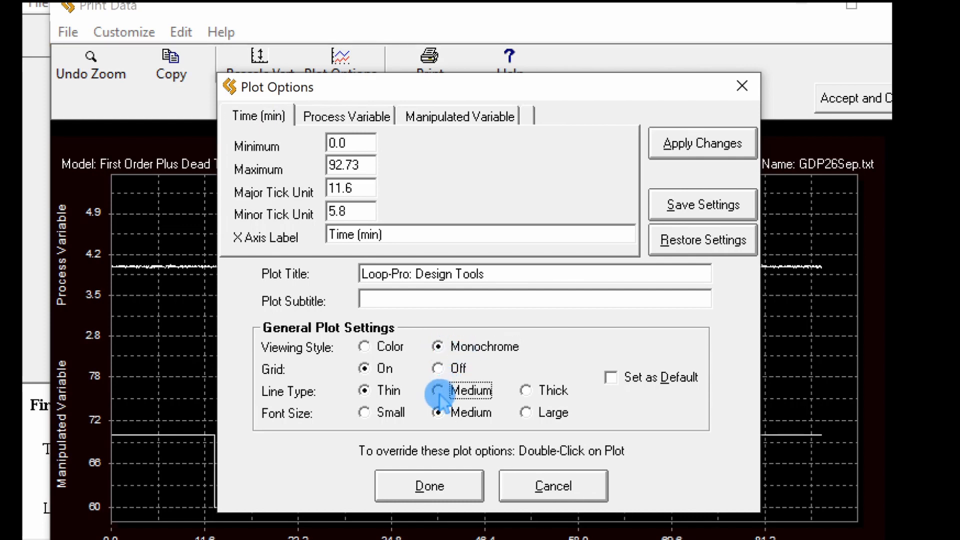
{"action": "left_click", "coordinate": [525, 390]}
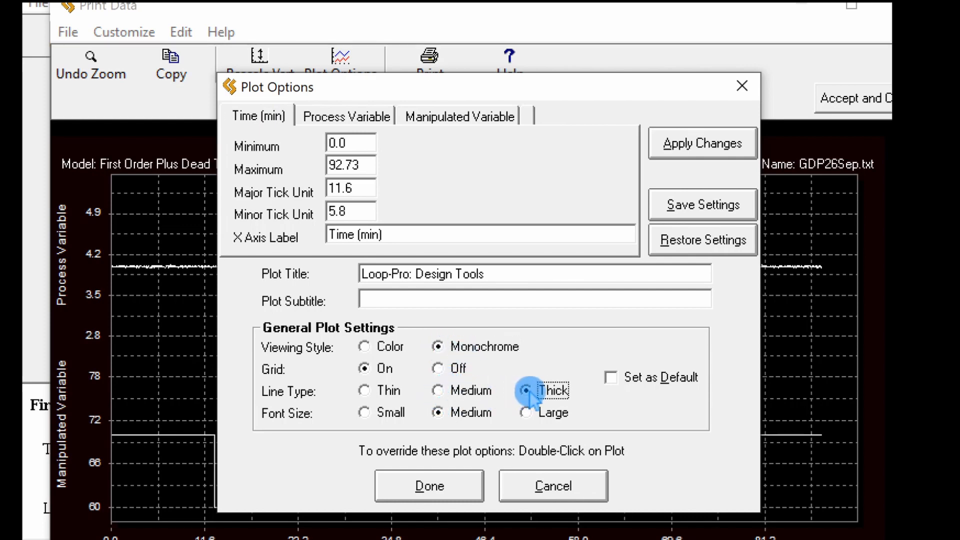
{"action": "left_click", "coordinate": [463, 485]}
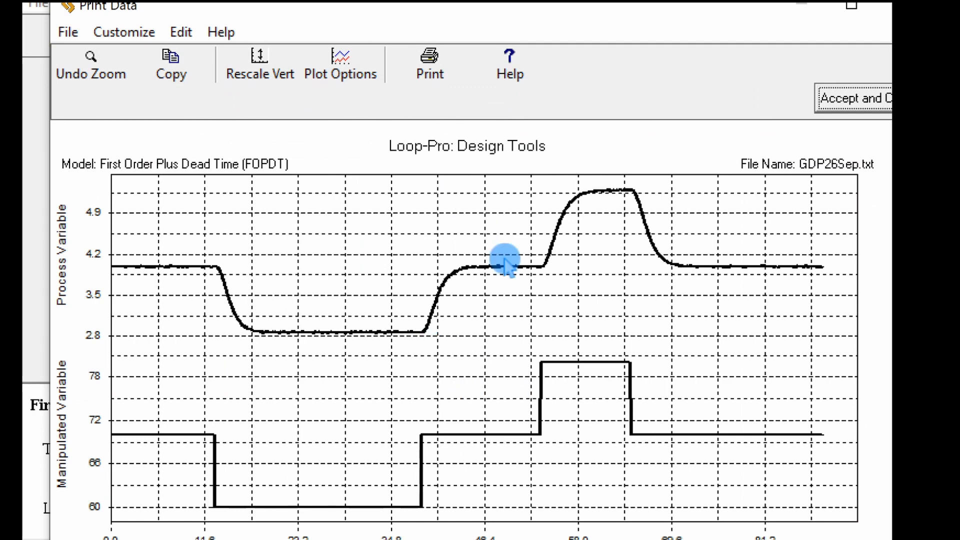
{"action": "left_click", "coordinate": [879, 99]}
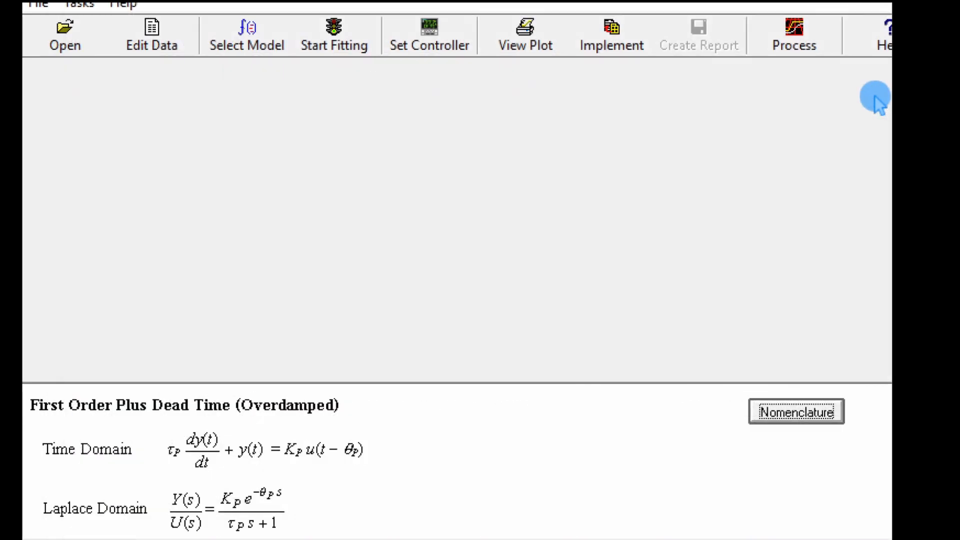
Step: Choose the FOPDT (First Order Plus Dead Time) model and fit it to the imported data
{"action": "left_click", "coordinate": [259, 40]}
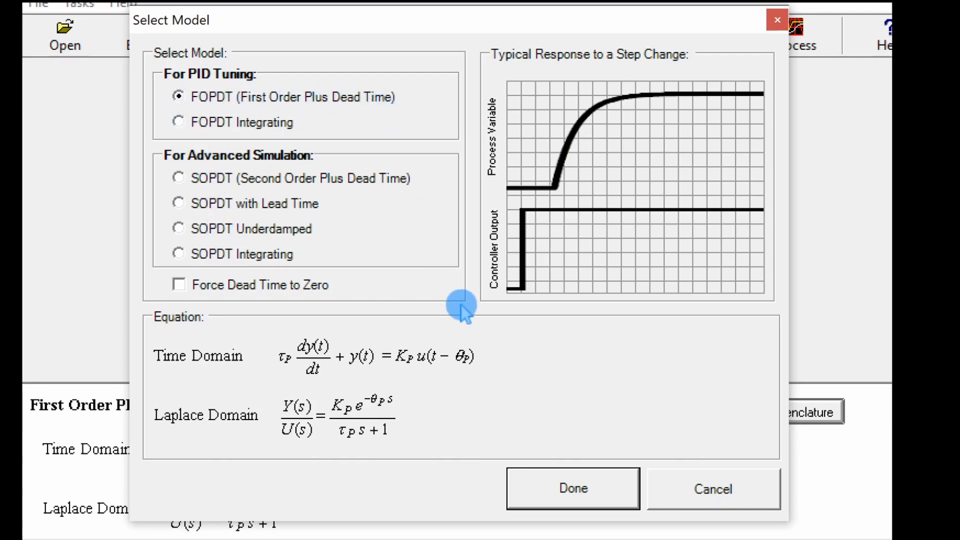
{"action": "left_click", "coordinate": [562, 485]}
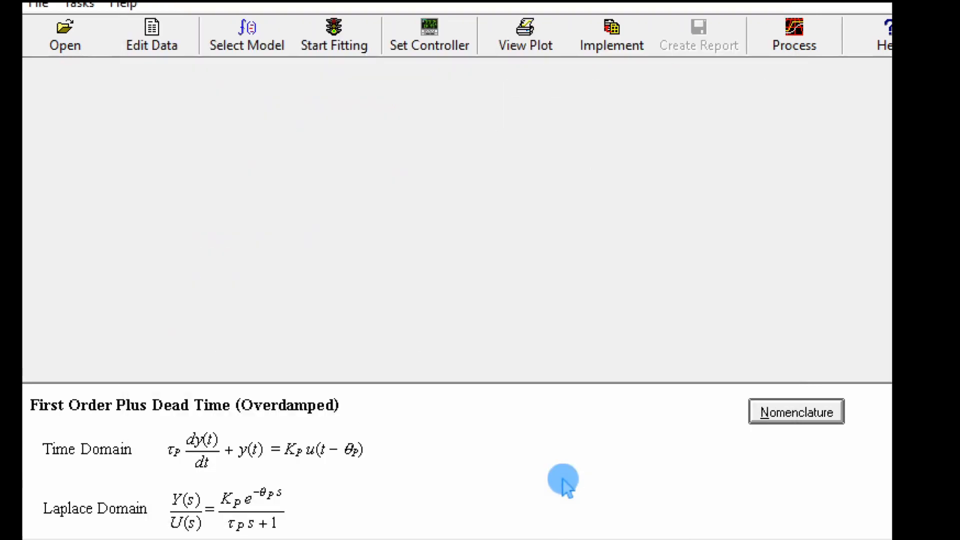
{"action": "left_click", "coordinate": [324, 37]}
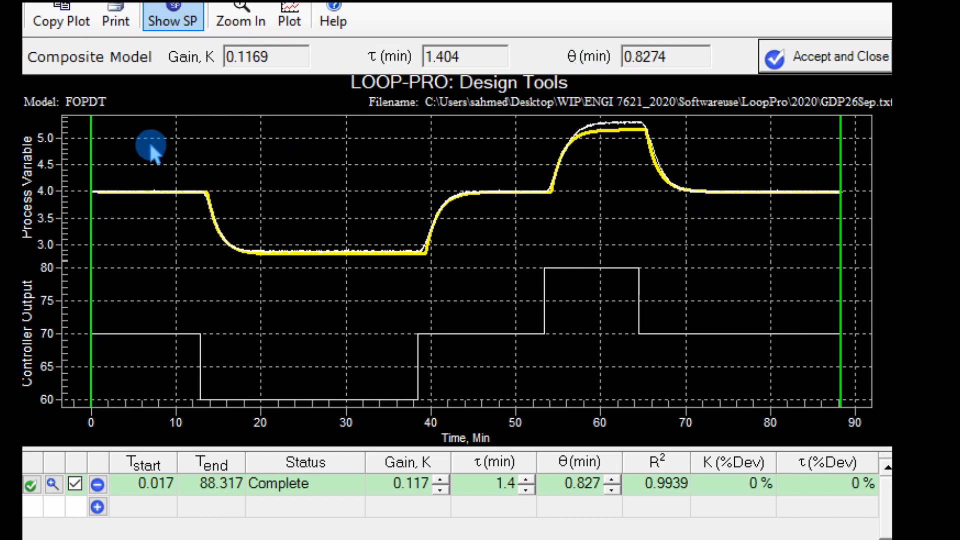
Step: Restrict the model fitting range to 12.417–48.25 min so it covers the step down to 60% and back
{"action": "left_click_drag", "start_coordinate": [94, 152], "coordinate": [197, 164]}
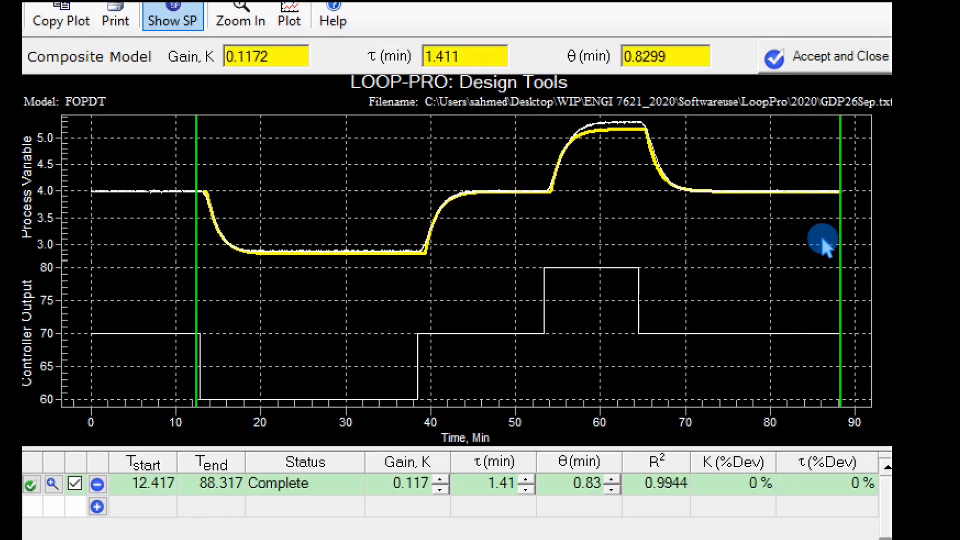
{"action": "left_click_drag", "start_coordinate": [838, 240], "coordinate": [500, 235]}
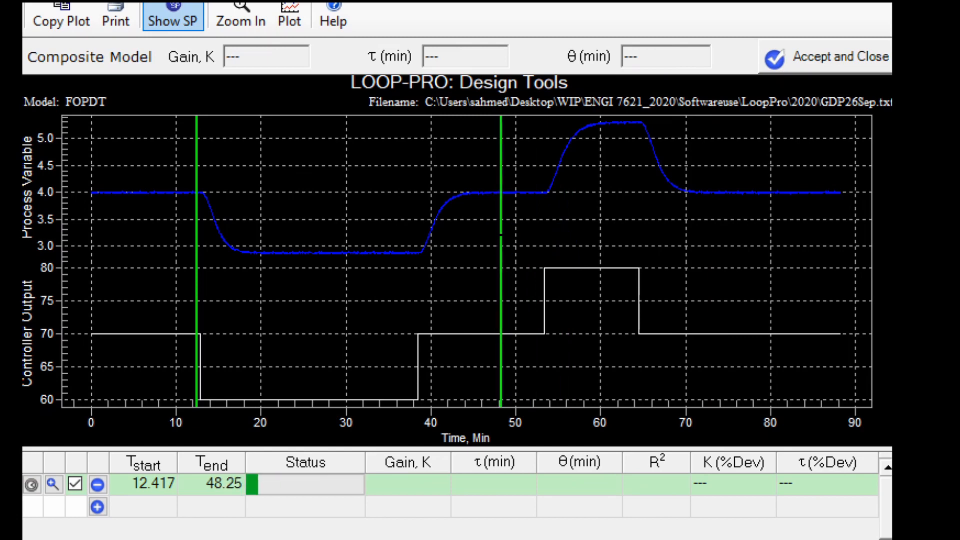
Step: Zoom the plot in on the selected fitting range, and accept and close the FOPDT model fit
{"action": "left_click", "coordinate": [247, 20]}
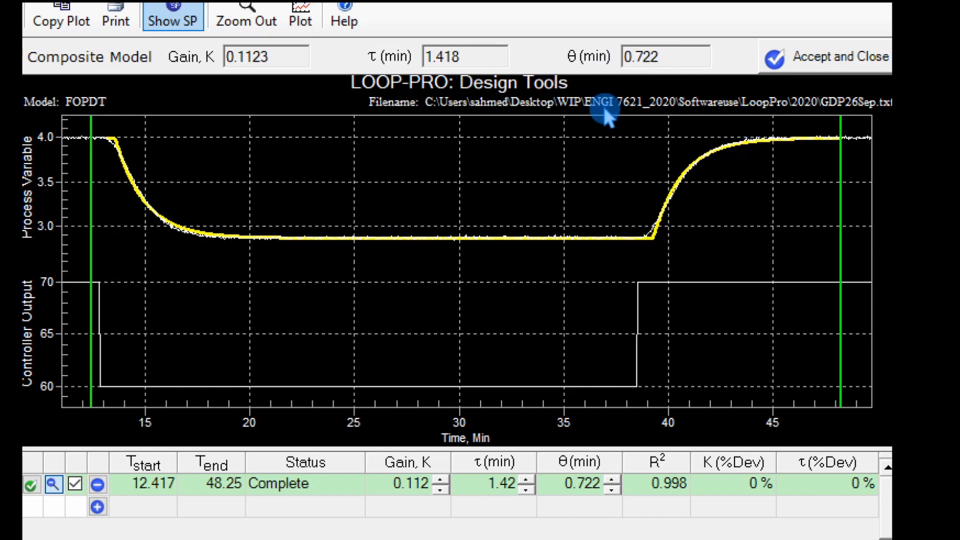
{"action": "left_click", "coordinate": [819, 58]}
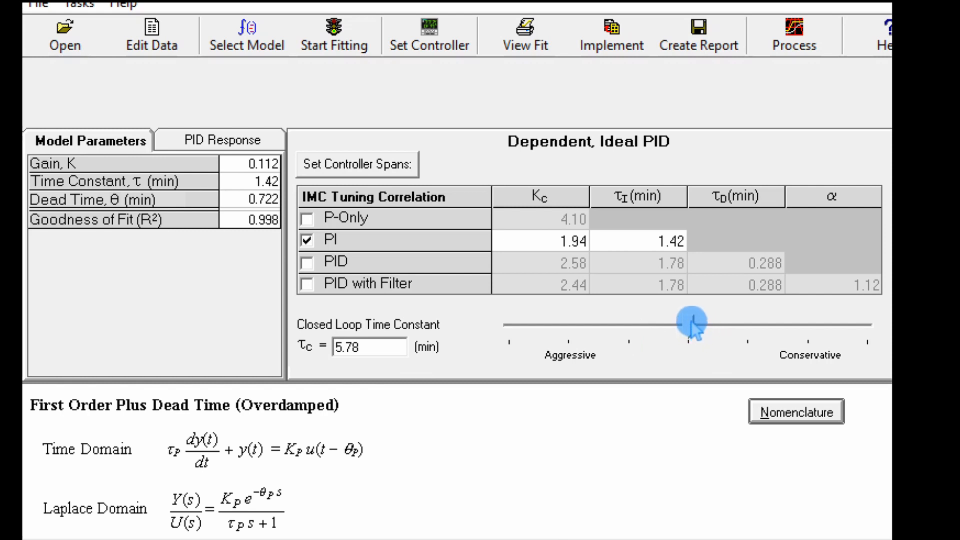
Step: Try closed loop time constants from conservative to aggressive for the PI tuning, ending at 0.841 min
{"action": "left_click_drag", "start_coordinate": [691, 321], "coordinate": [668, 328]}
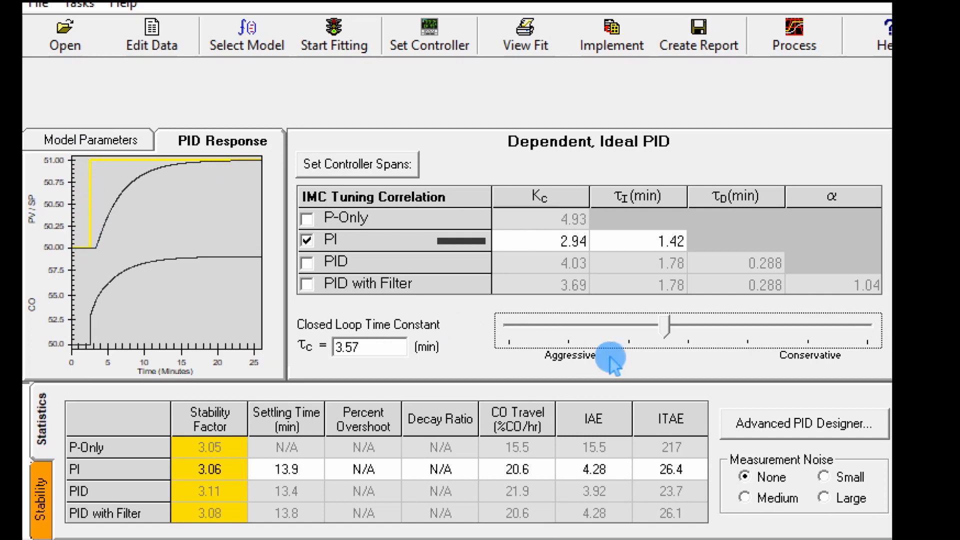
{"action": "left_click_drag", "start_coordinate": [669, 325], "coordinate": [704, 326]}
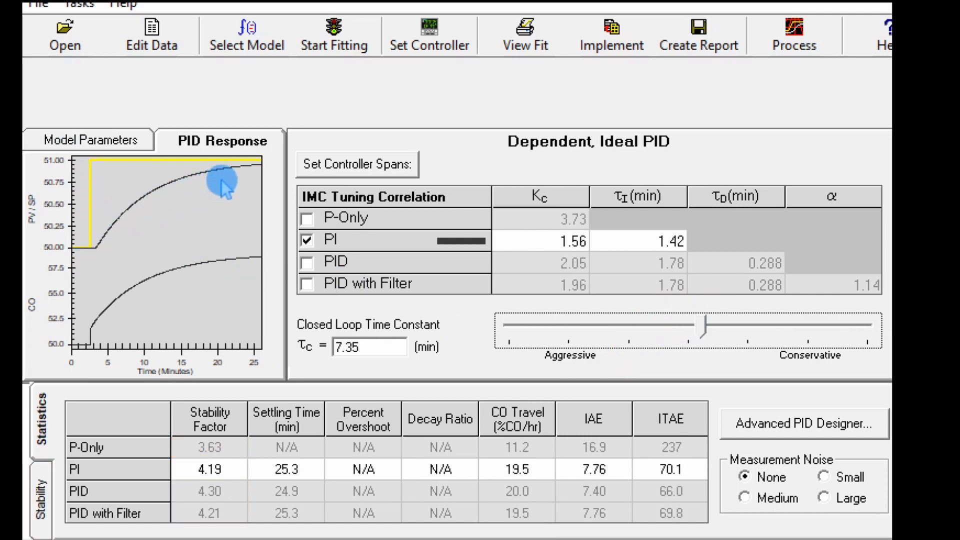
{"action": "left_click_drag", "start_coordinate": [702, 333], "coordinate": [646, 332]}
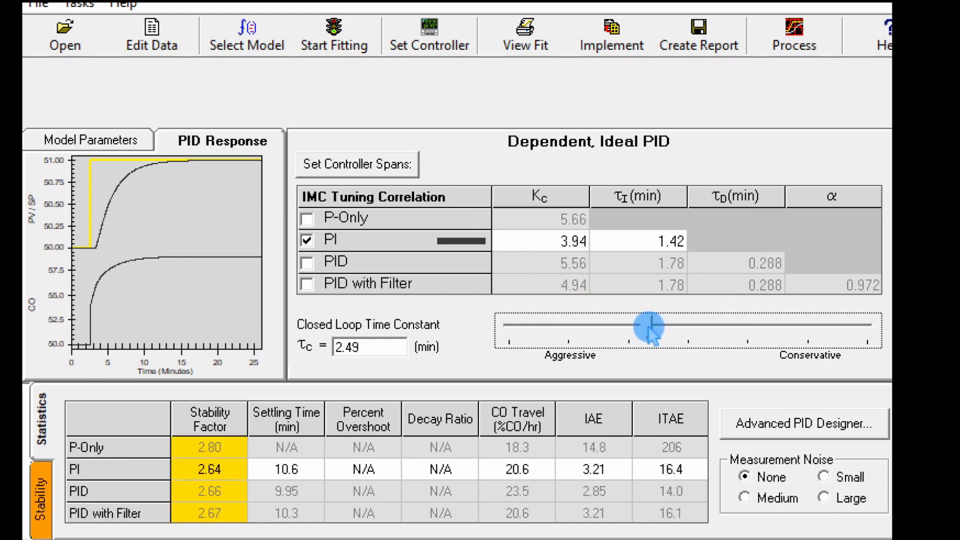
{"action": "left_click_drag", "start_coordinate": [650, 329], "coordinate": [598, 326]}
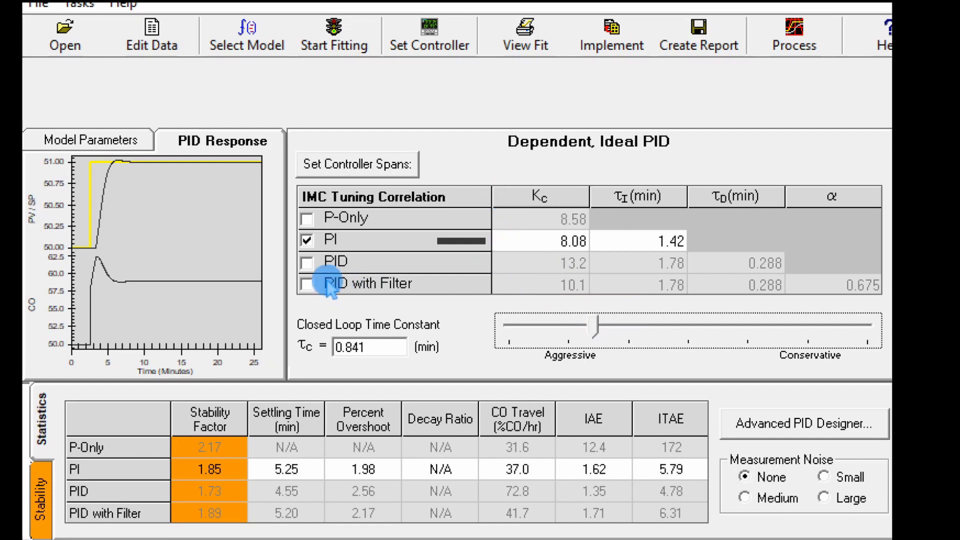
Step: Compare the PI response with PID under Small and Large measurement noise, and add PID with Filter to the comparison
{"action": "left_click", "coordinate": [307, 263]}
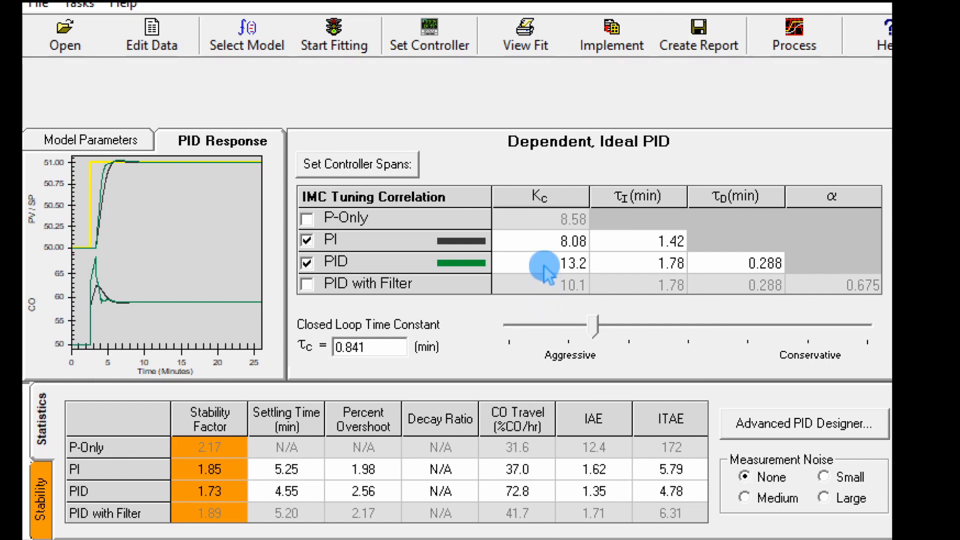
{"action": "left_click", "coordinate": [825, 478]}
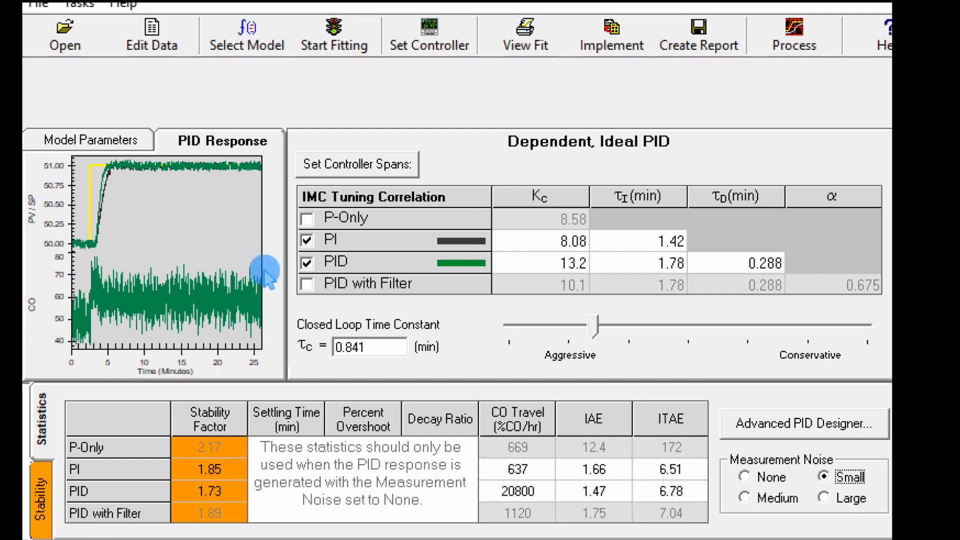
{"action": "left_click", "coordinate": [825, 498]}
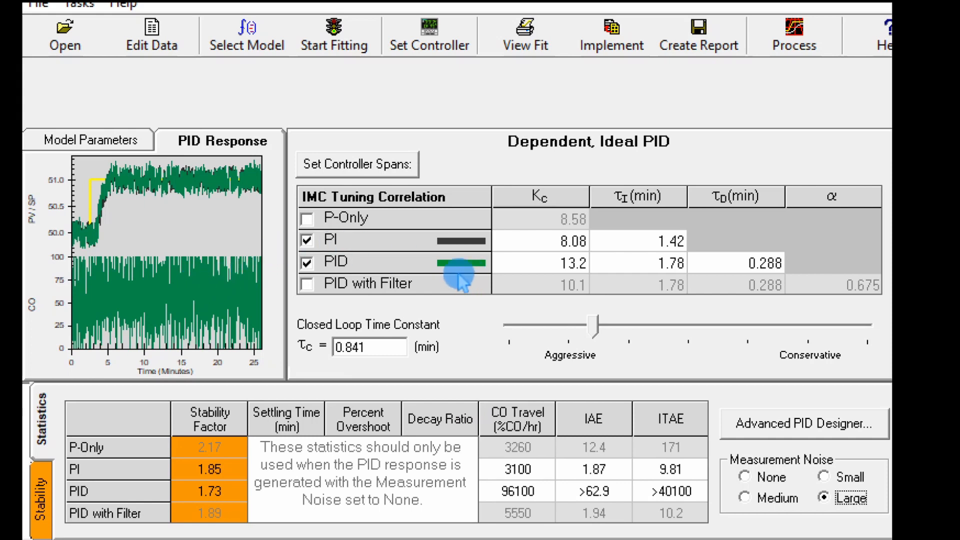
{"action": "left_click", "coordinate": [306, 284]}
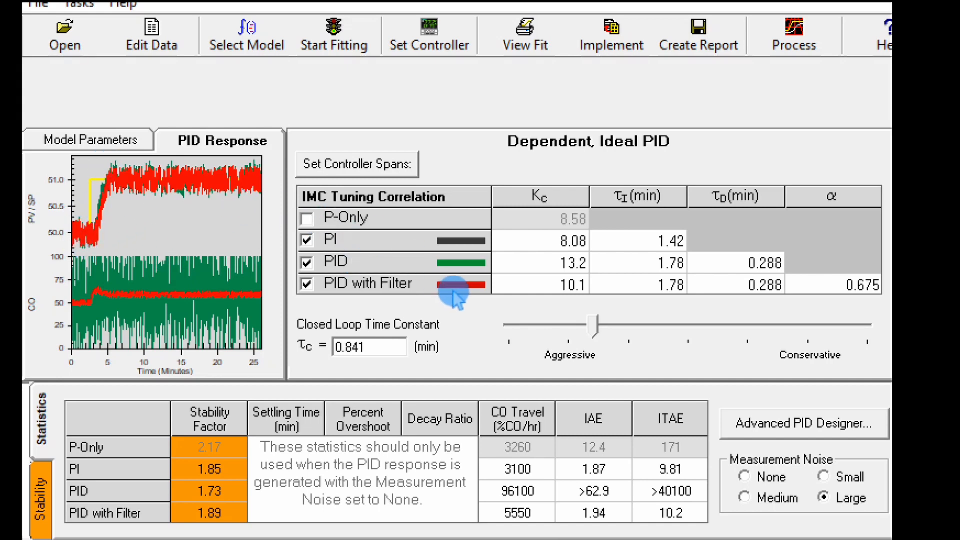
Step: Remove PID and PID with Filter from the comparison, leaving only PI, and set the measurement noise to None
{"action": "left_click", "coordinate": [307, 262]}
{"action": "left_click", "coordinate": [307, 284]}
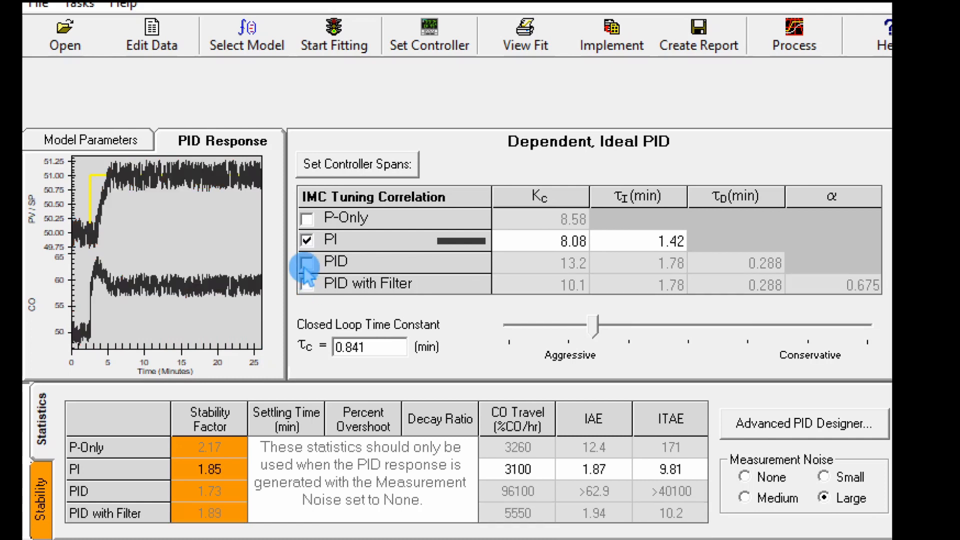
{"action": "left_click", "coordinate": [745, 477]}
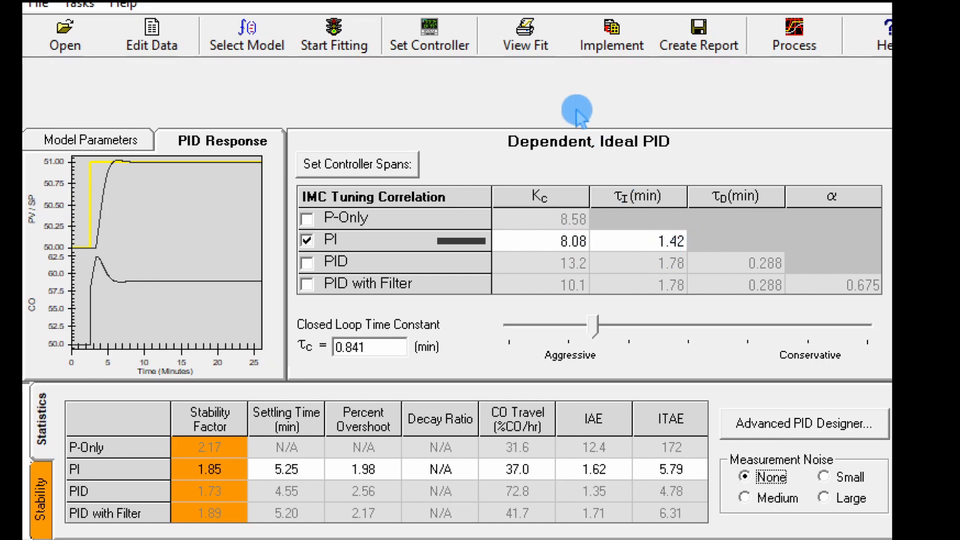
Step: Implement the PI tuning parameters in the PID controller of the Gravity Drained Tanks process
{"action": "left_click", "coordinate": [611, 36]}
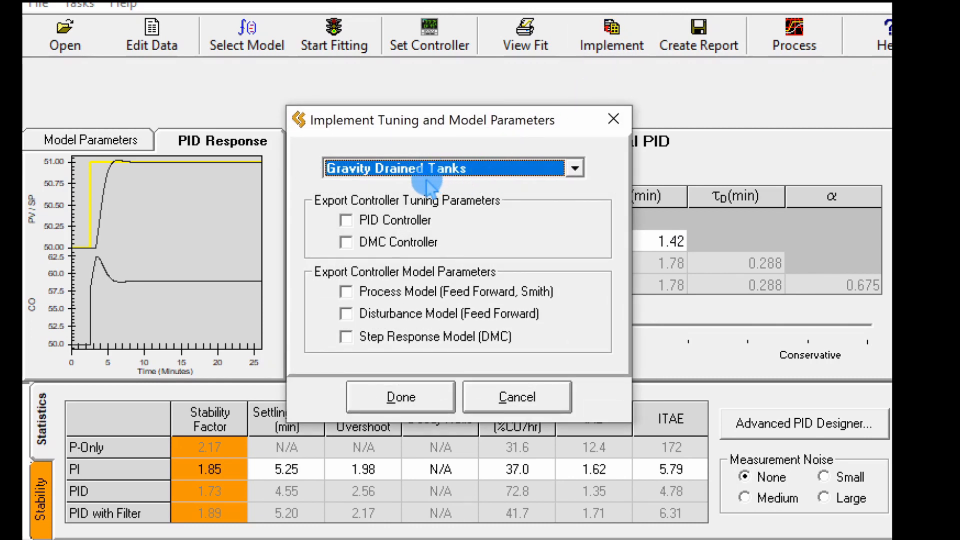
{"action": "left_click", "coordinate": [346, 220]}
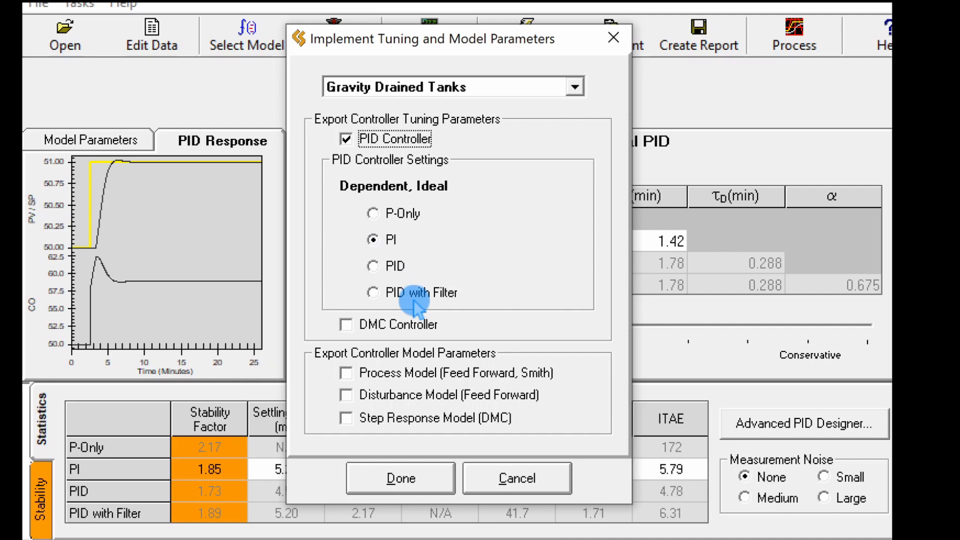
{"action": "left_click", "coordinate": [400, 481]}
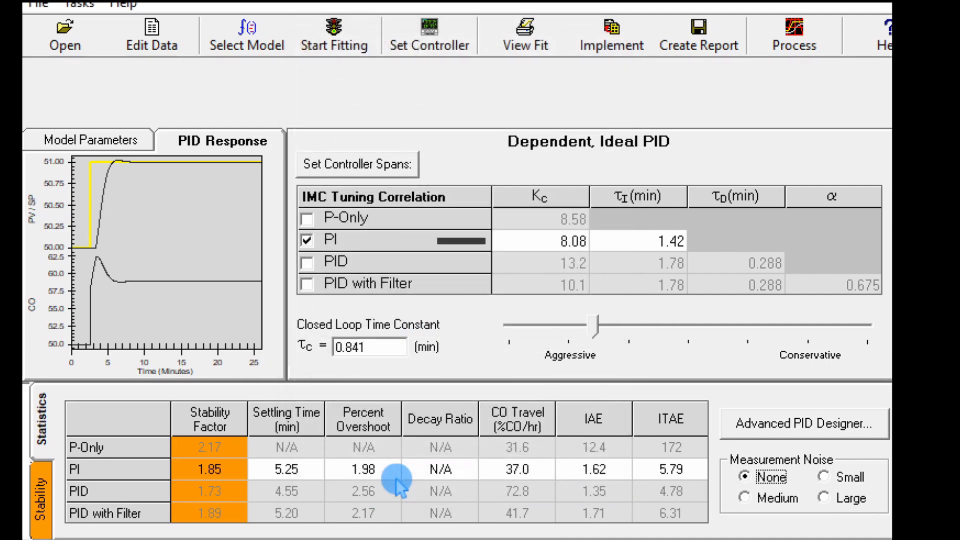
Step: Switch to the gravity drained tanks process and change the level controller from Manual Mode to PID with the exported tuning
{"action": "left_click", "coordinate": [795, 31]}
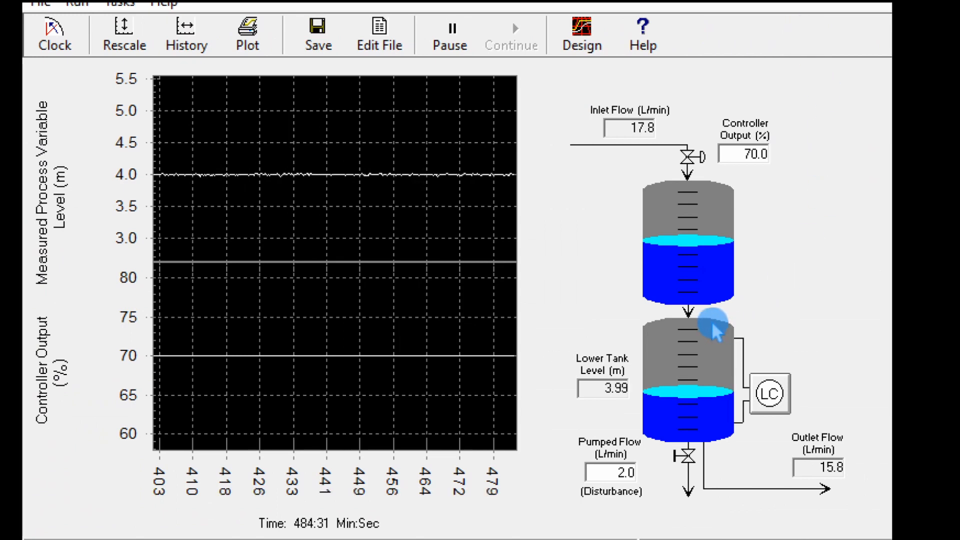
{"action": "left_click", "coordinate": [770, 395]}
{"action": "left_click", "coordinate": [500, 240]}
{"action": "left_click", "coordinate": [513, 299]}
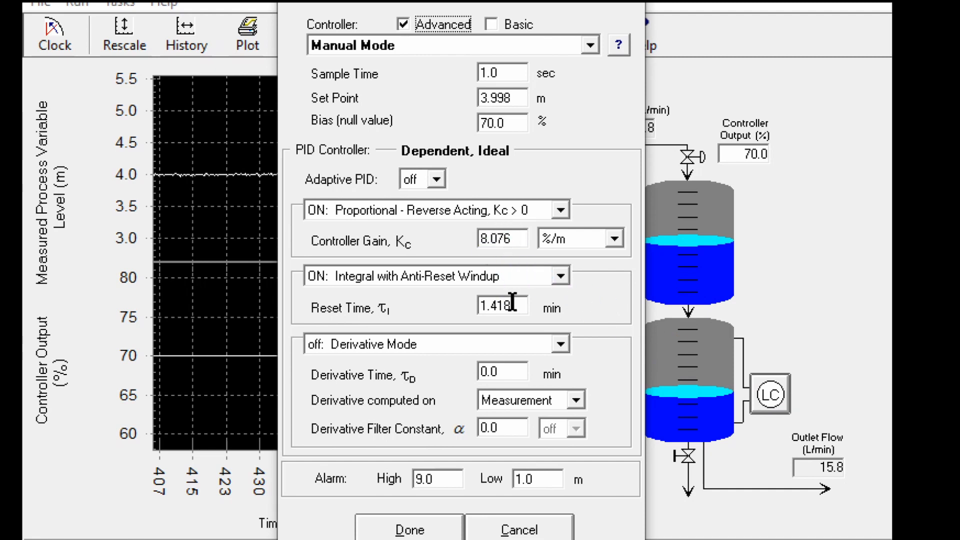
{"action": "left_click", "coordinate": [587, 45]}
{"action": "left_click", "coordinate": [497, 80]}
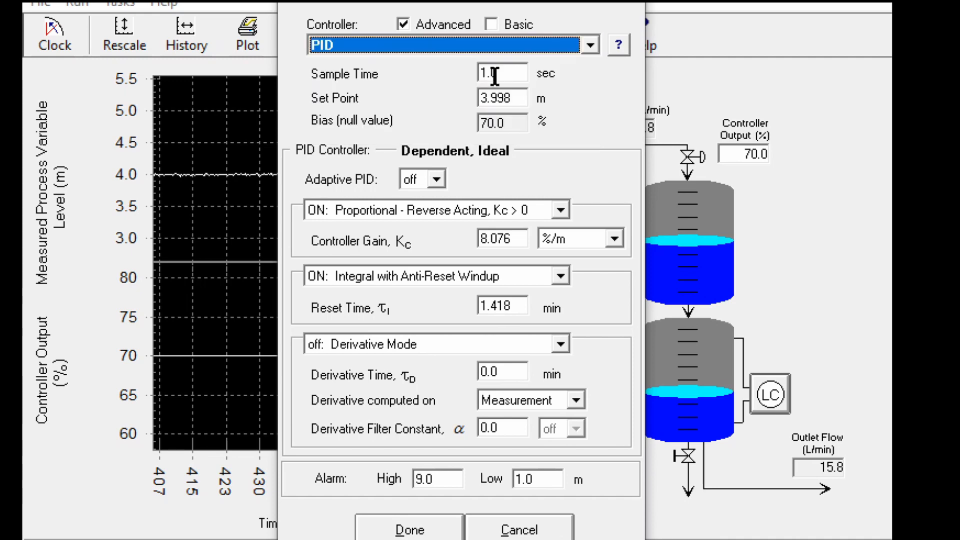
{"action": "left_click", "coordinate": [431, 530]}
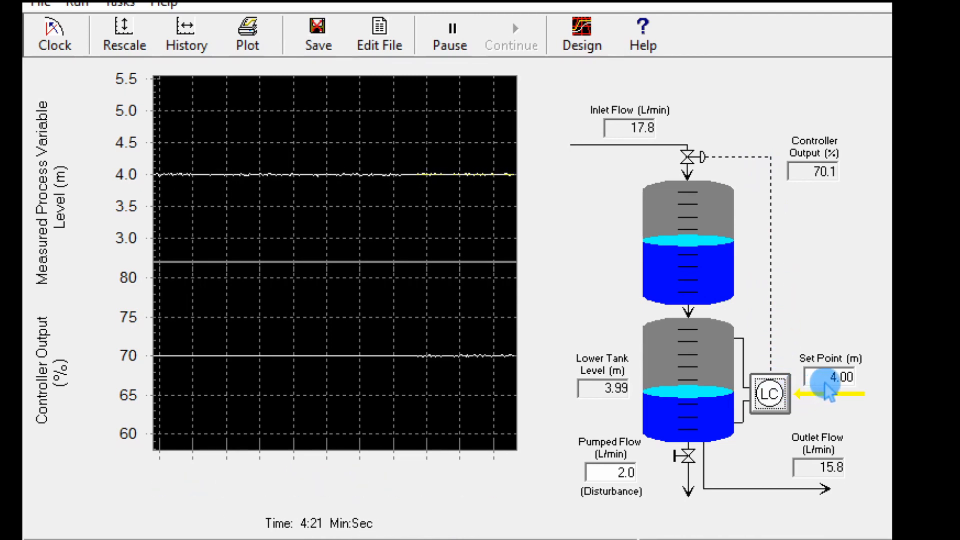
Step: Step the lower tank level set point down to 3 m, let it settle, and step it back to 4 m
{"action": "left_click_drag", "start_coordinate": [818, 380], "coordinate": [863, 383]}
{"action": "type", "text": "3"}
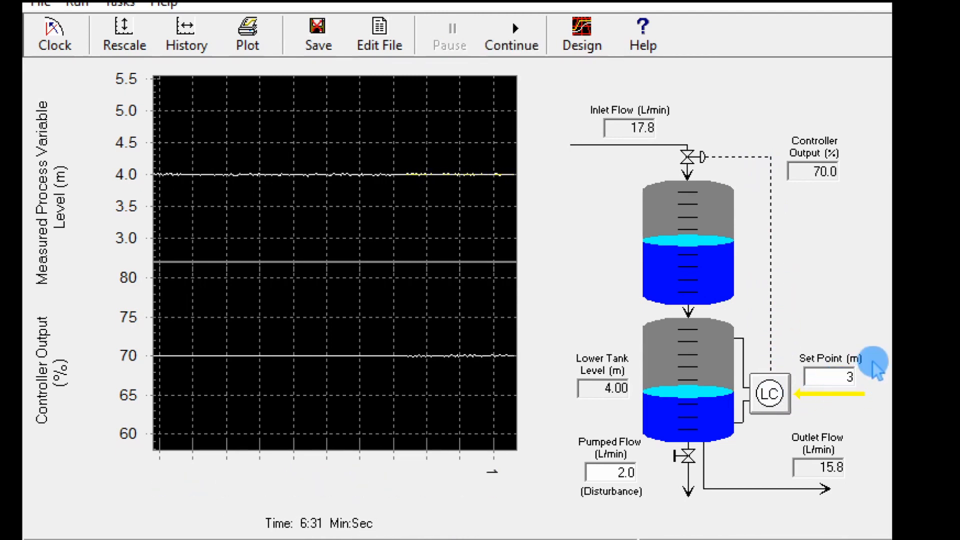
{"action": "key", "text": "Return"}
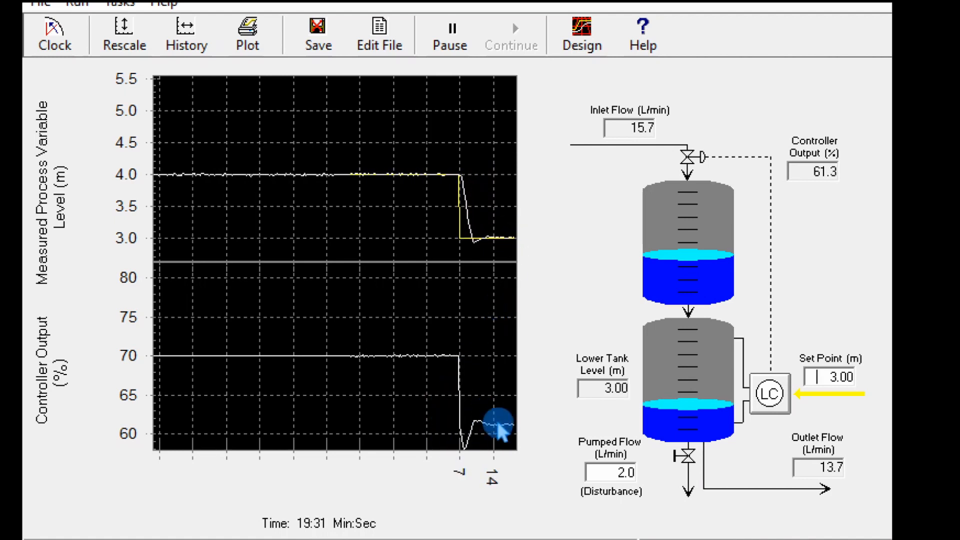
{"action": "left_click_drag", "start_coordinate": [809, 391], "coordinate": [881, 385]}
{"action": "type", "text": "4"}
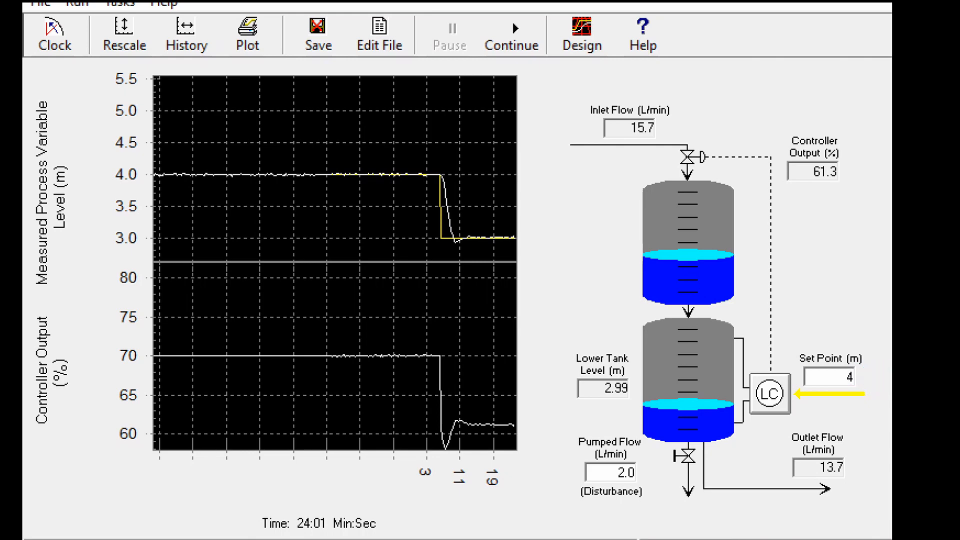
{"action": "key", "text": "Return"}
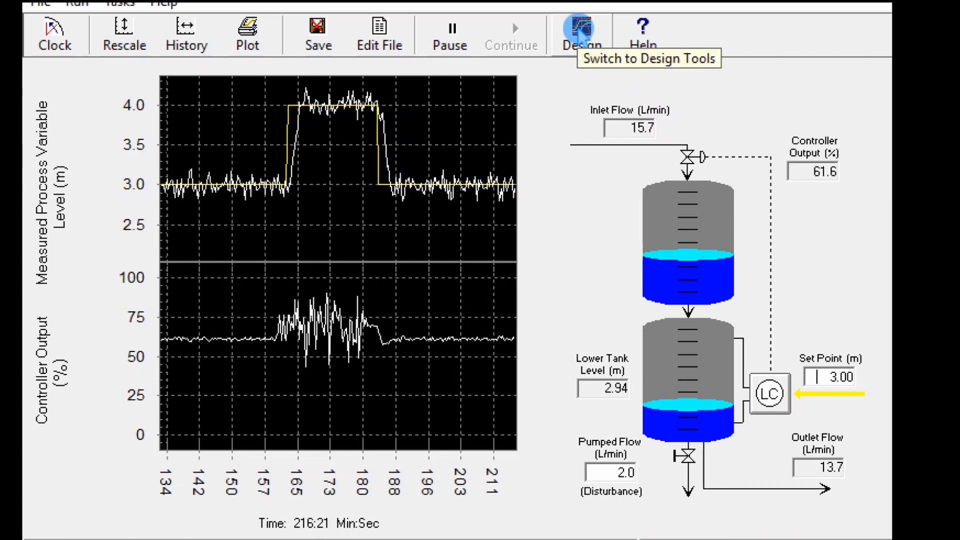
Step: Switch back to Design Tools and create the PID tuning report for the PI controller
{"action": "left_click", "coordinate": [580, 30]}
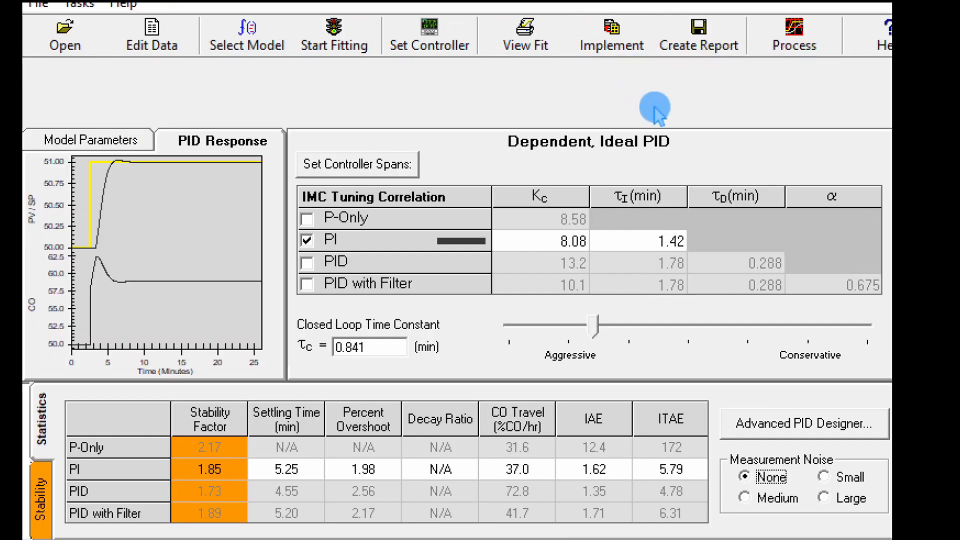
{"action": "left_click", "coordinate": [705, 33]}
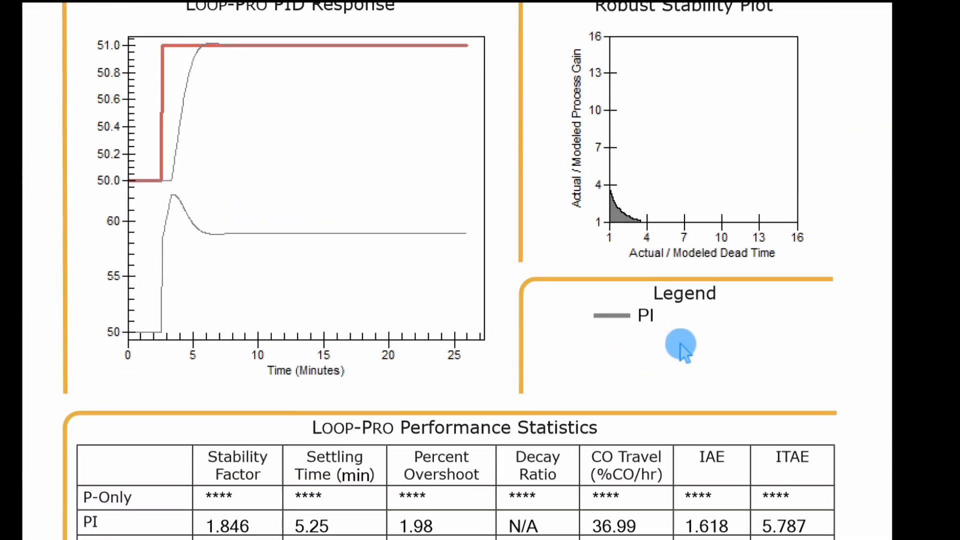
Step: Review the tuning report's controller parameters, PID response, robust stability plot, performance statistics, FOPDT model fit and data properties
{"action": "scroll", "coordinate": [680, 344], "scroll_direction": "up", "scroll_amount": 5}
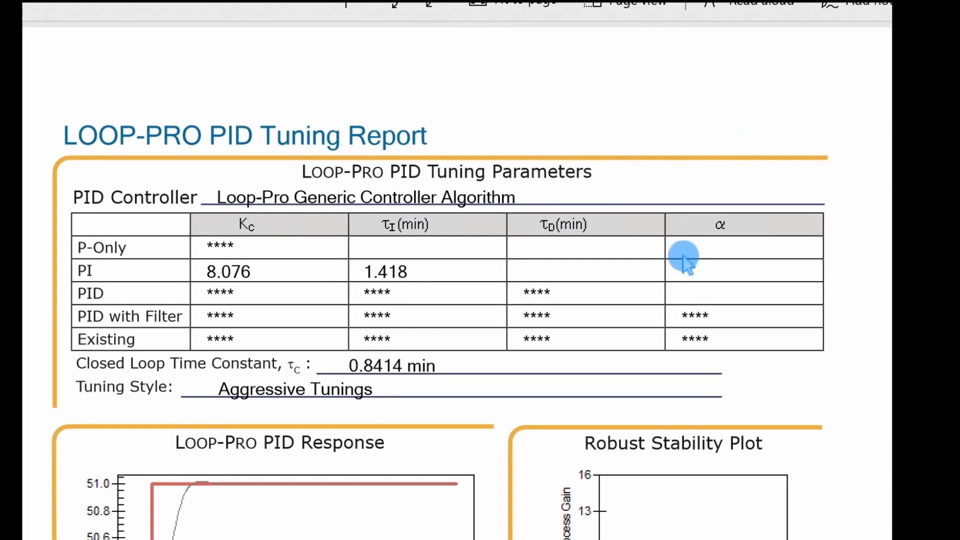
{"action": "scroll", "coordinate": [460, 206], "scroll_direction": "down", "scroll_amount": 1}
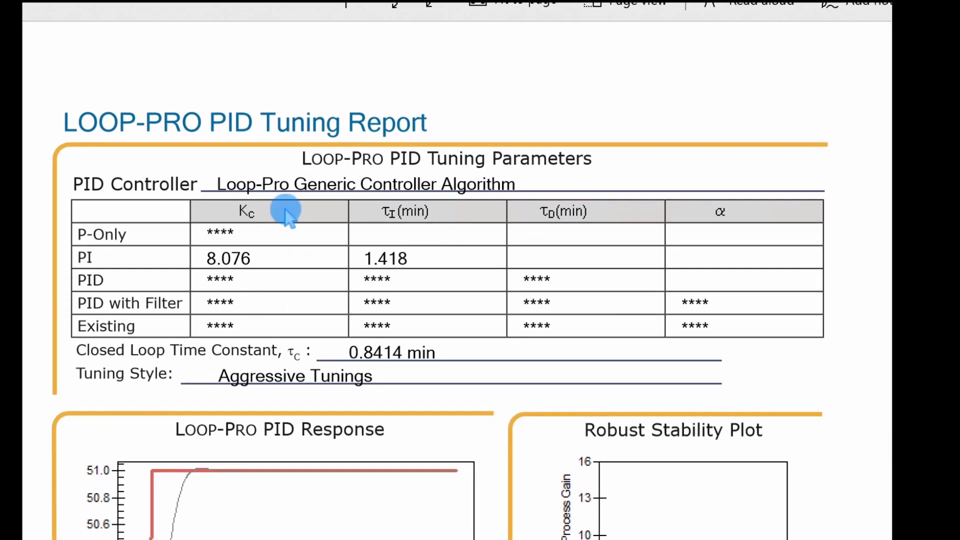
{"action": "scroll", "coordinate": [295, 274], "scroll_direction": "down", "scroll_amount": 6}
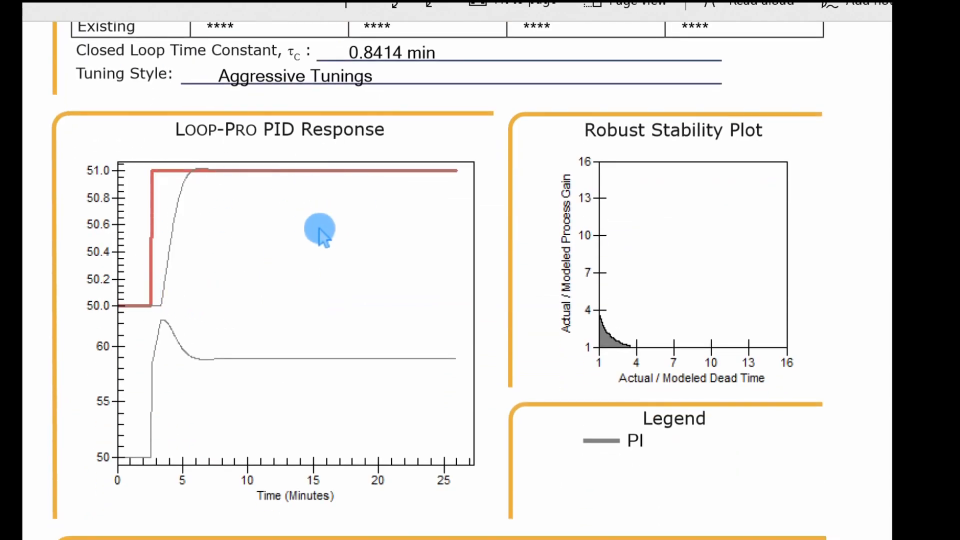
{"action": "scroll", "coordinate": [570, 280], "scroll_direction": "down", "scroll_amount": 1}
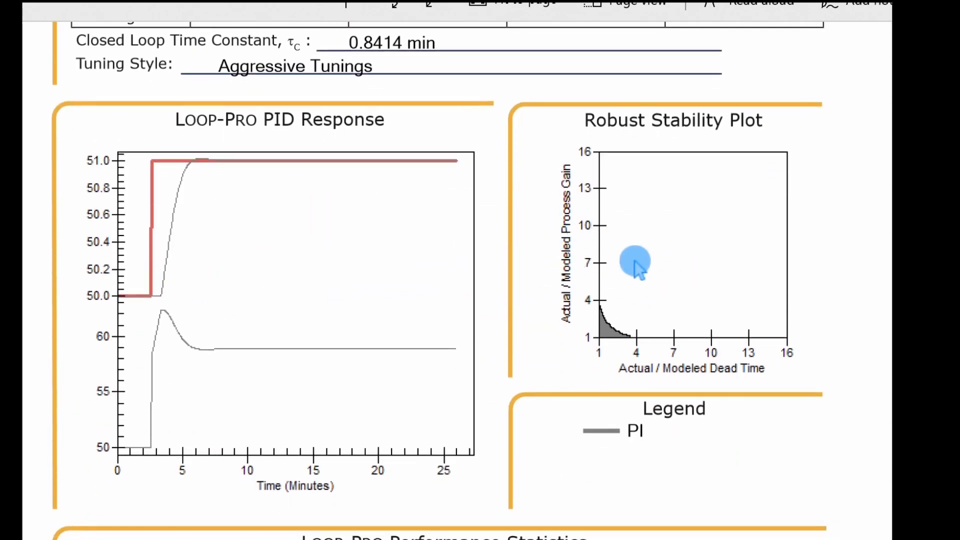
{"action": "scroll", "coordinate": [616, 318], "scroll_direction": "down", "scroll_amount": 8}
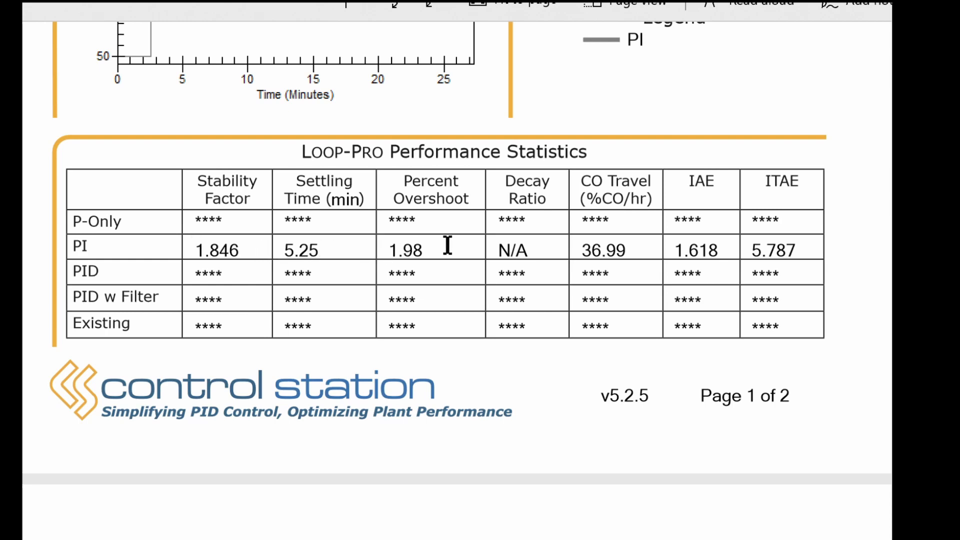
{"action": "scroll", "coordinate": [555, 245], "scroll_direction": "down", "scroll_amount": 10}
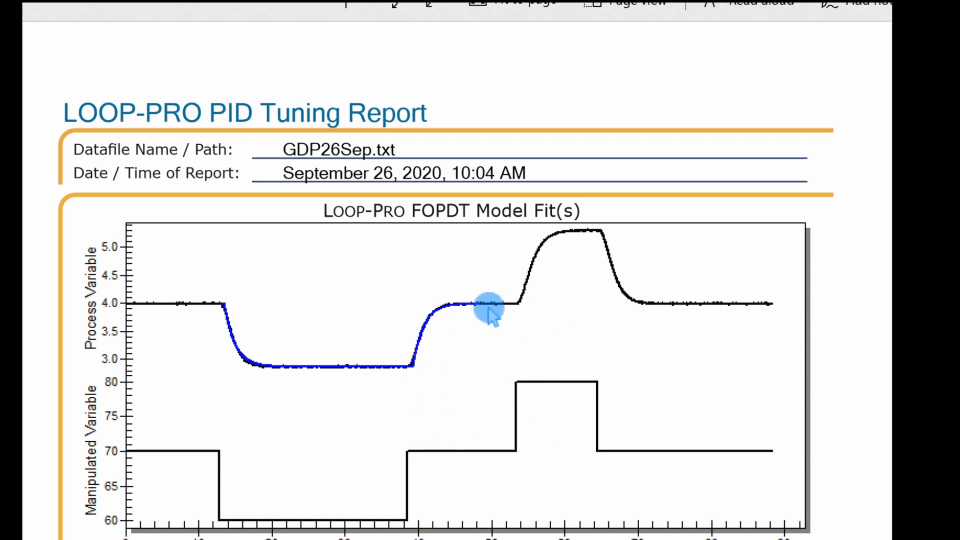
{"action": "scroll", "coordinate": [493, 423], "scroll_direction": "down", "scroll_amount": 4}
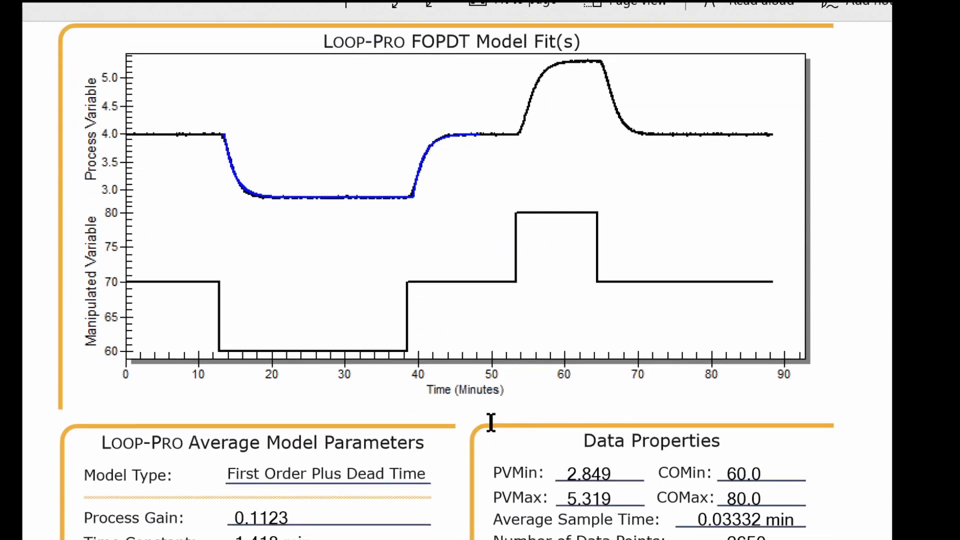
{"action": "scroll", "coordinate": [556, 534], "scroll_direction": "down", "scroll_amount": 2}
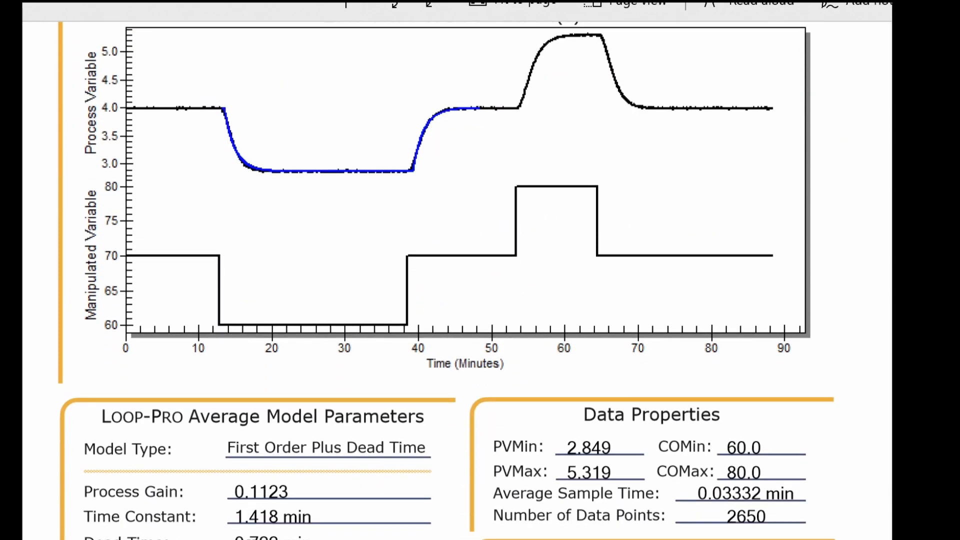
{"action": "scroll", "coordinate": [556, 535], "scroll_direction": "up", "scroll_amount": 4}
{"action": "scroll", "coordinate": [555, 534], "scroll_direction": "up", "scroll_amount": 20}
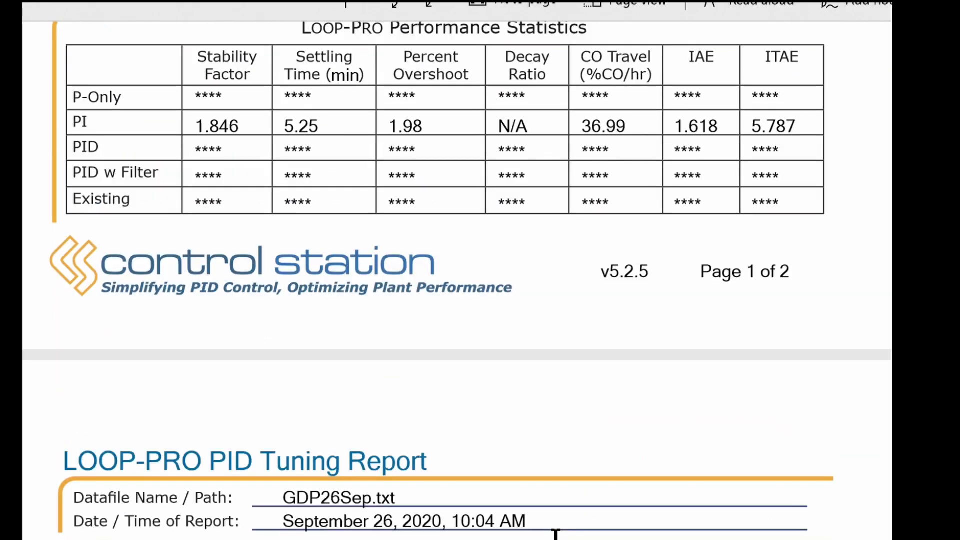
{"action": "scroll", "coordinate": [561, 529], "scroll_direction": "up", "scroll_amount": 5}
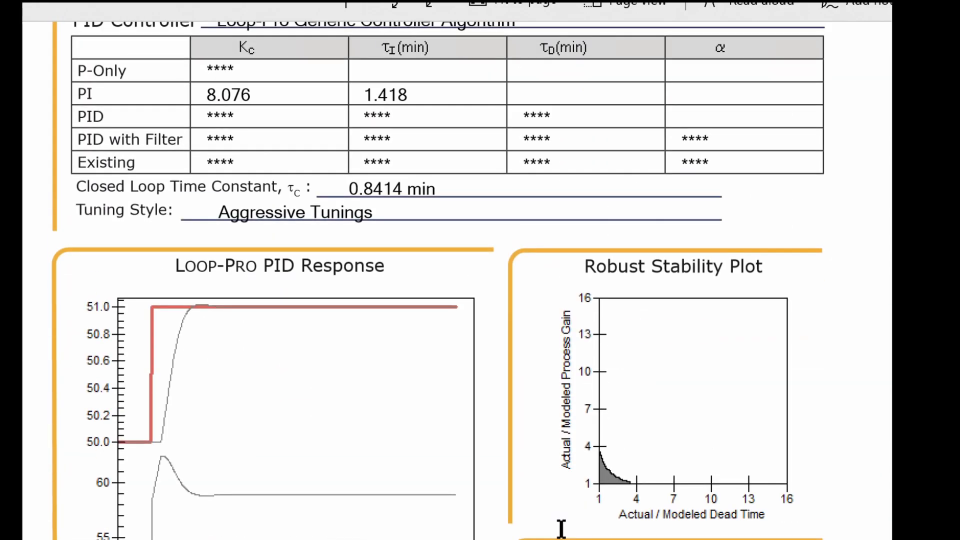
Step: Return to the LOOP-PRO start screen and open the Gravity Drained Tanks case study
{"action": "left_click", "coordinate": [789, 427]}
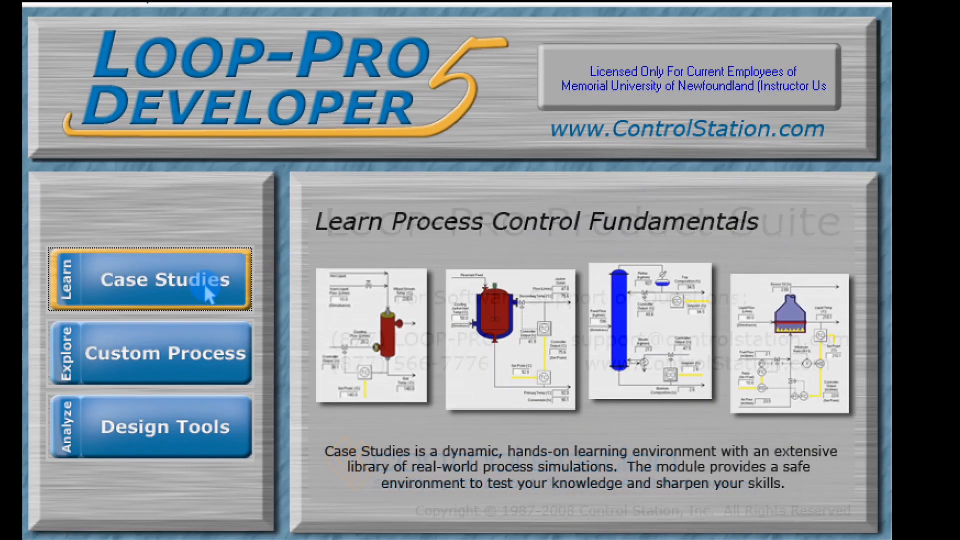
{"action": "left_click", "coordinate": [208, 295]}
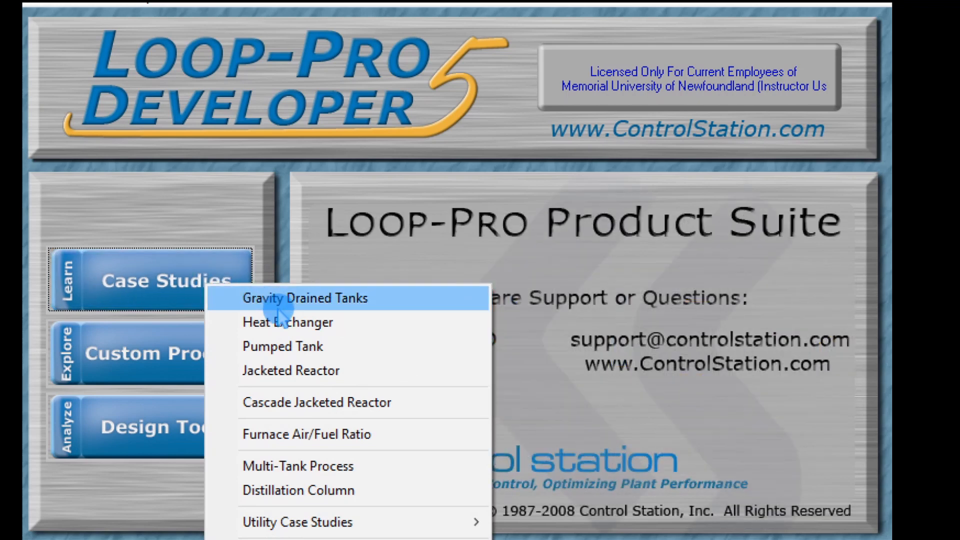
{"action": "left_click", "coordinate": [279, 310]}
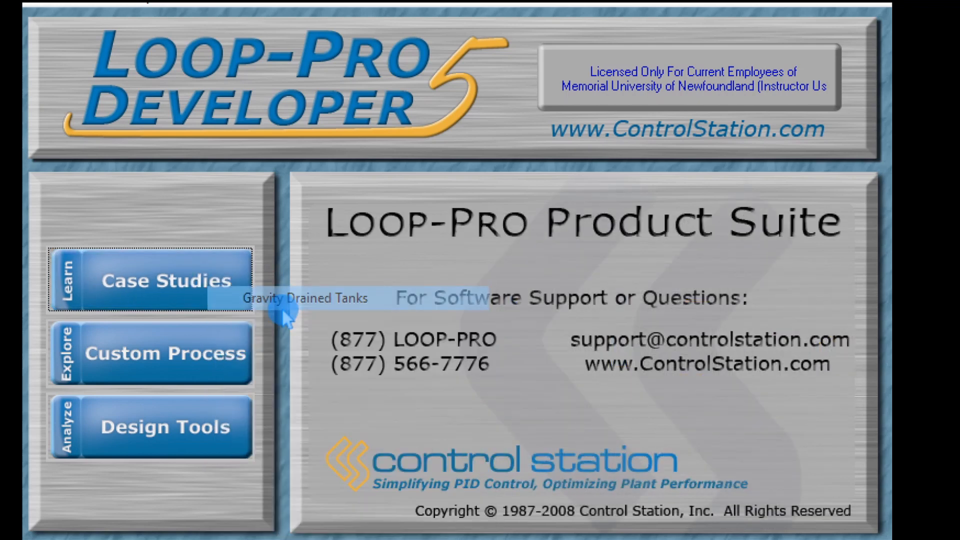